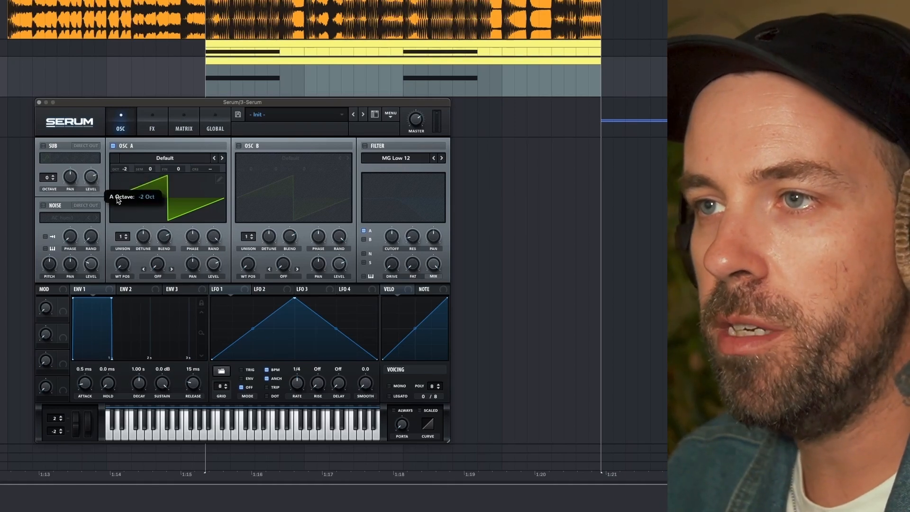
Load the Analog wavetable Basic Shapes into oscillator A.
{"action": "left_click", "coordinate": [190, 161]}
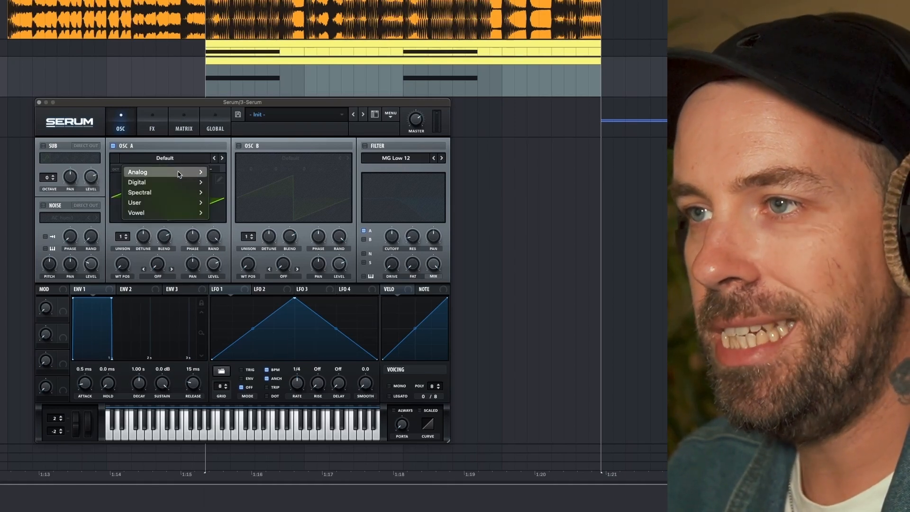
{"action": "mouse_move", "coordinate": [186, 171]}
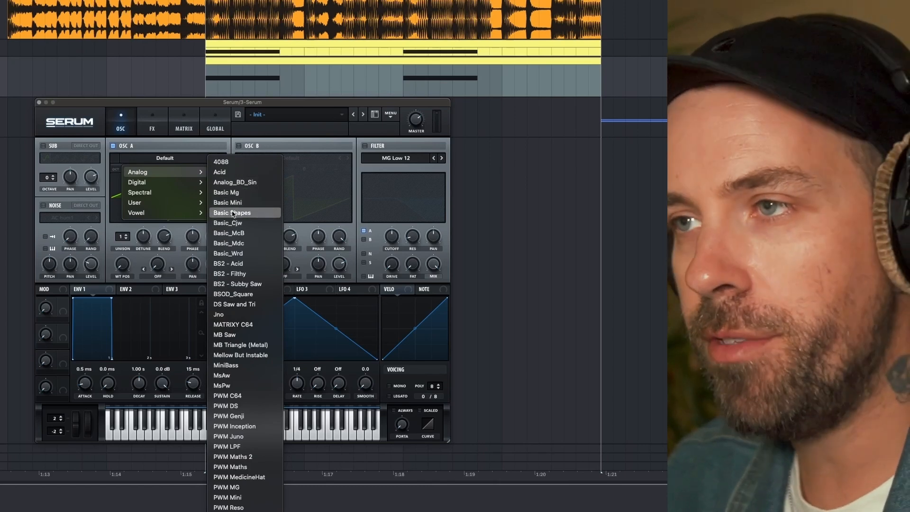
{"action": "left_click", "coordinate": [232, 213]}
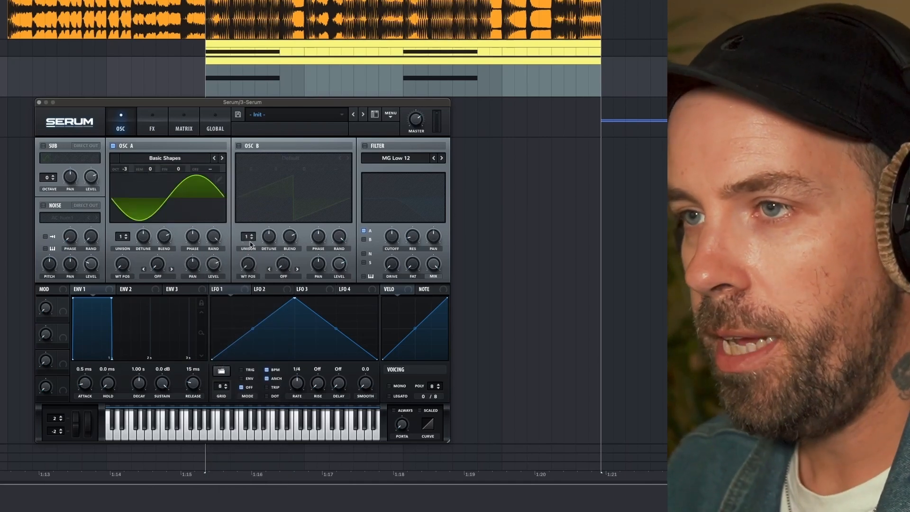
Enable oscillator B with the Basic Shapes wavetable and set its warp mode to Bend +/-.
{"action": "left_click", "coordinate": [245, 147]}
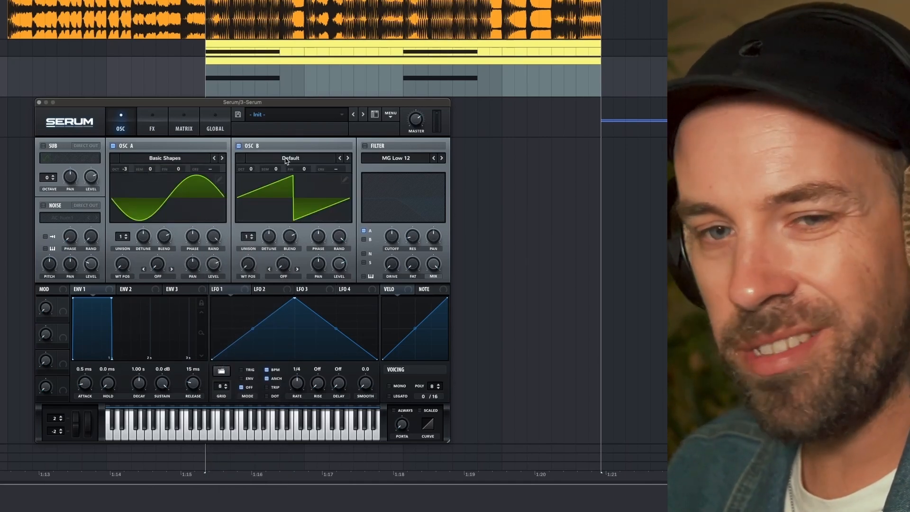
{"action": "left_click", "coordinate": [286, 159]}
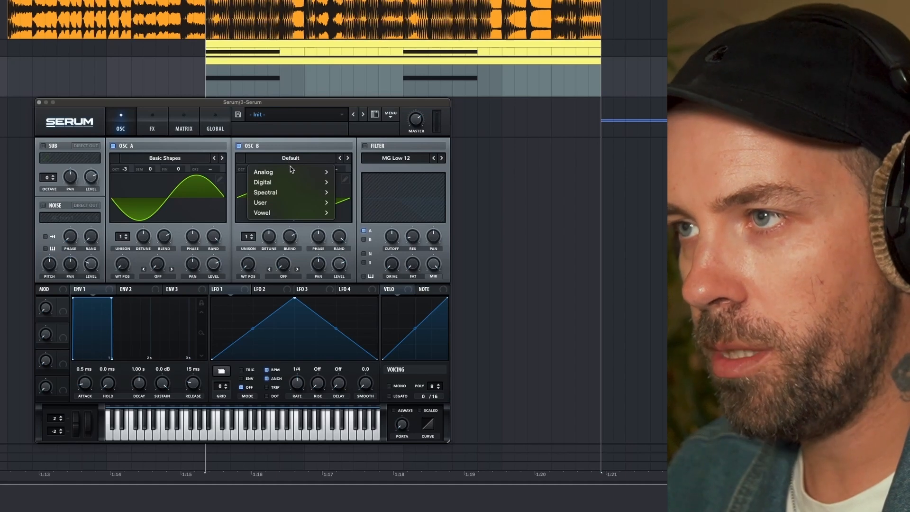
{"action": "mouse_move", "coordinate": [291, 171]}
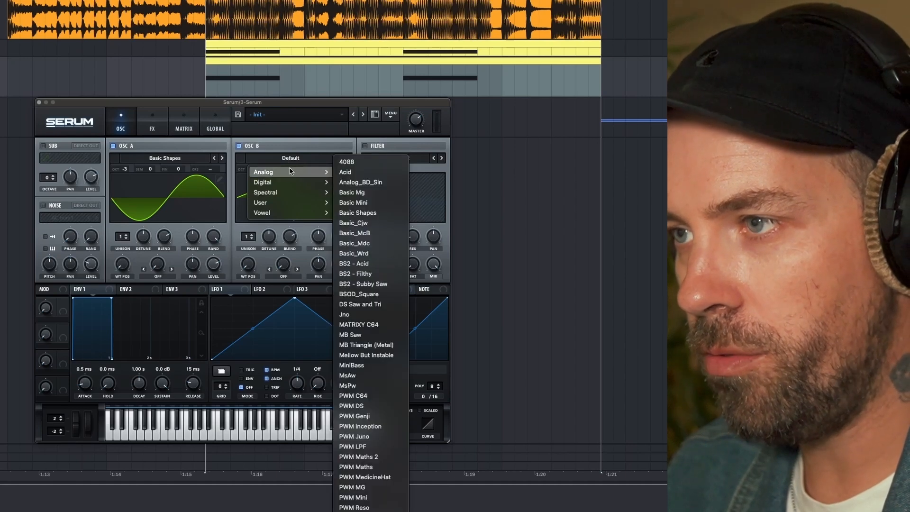
{"action": "left_click", "coordinate": [370, 213]}
{"action": "left_click", "coordinate": [285, 276]}
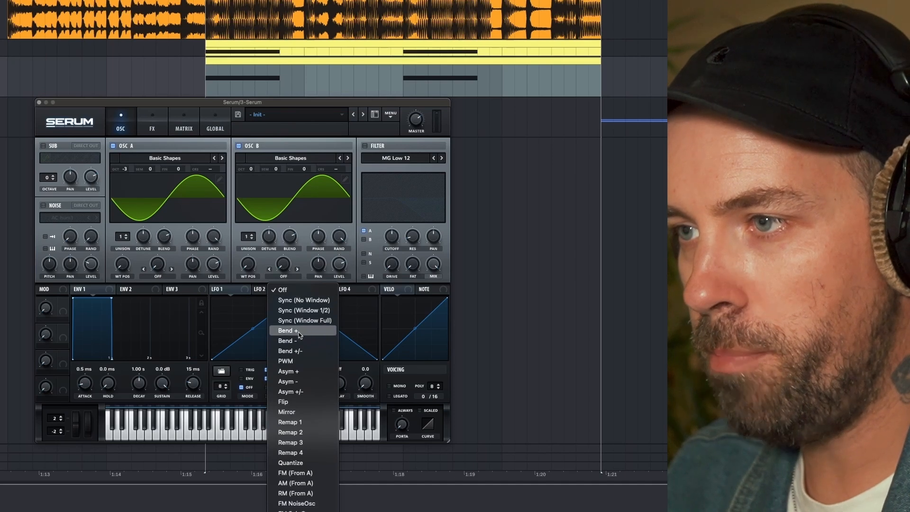
{"action": "left_click", "coordinate": [298, 350]}
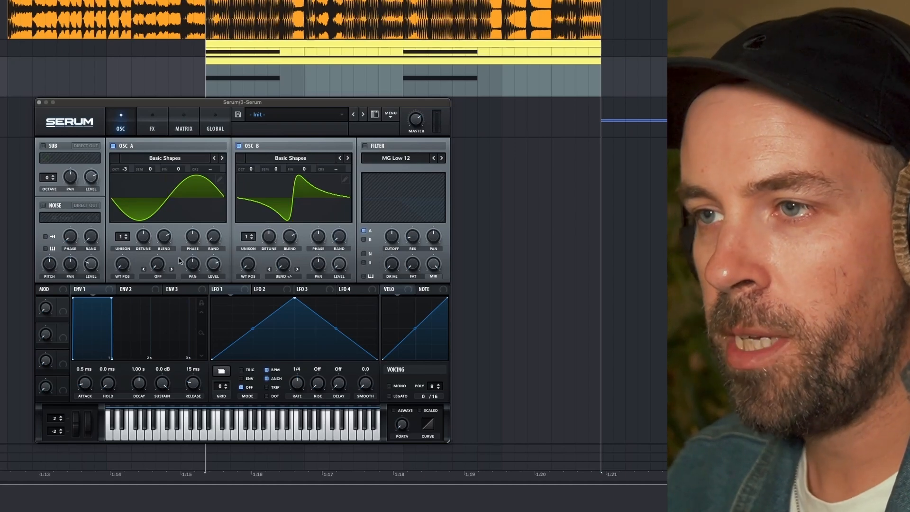
Set oscillator A's warp mode to FM (From B) and play the looped section.
{"action": "left_click", "coordinate": [164, 276]}
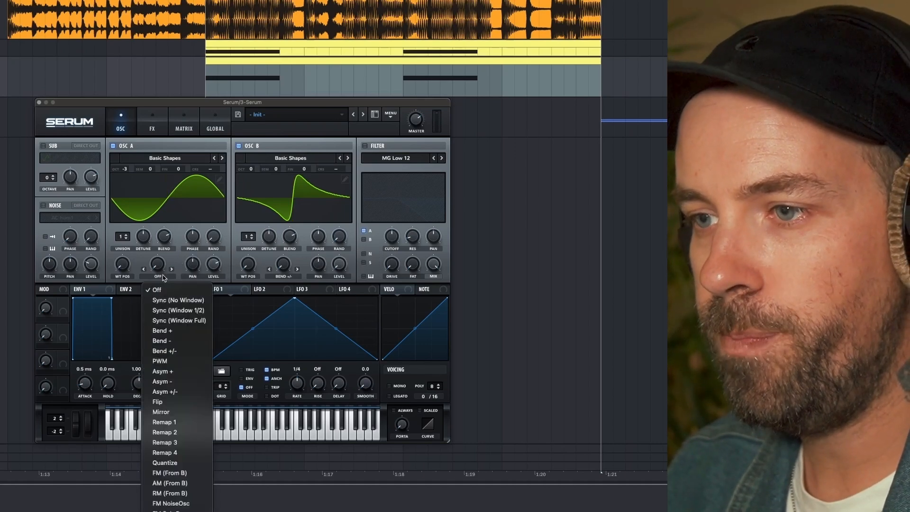
{"action": "left_click", "coordinate": [174, 474]}
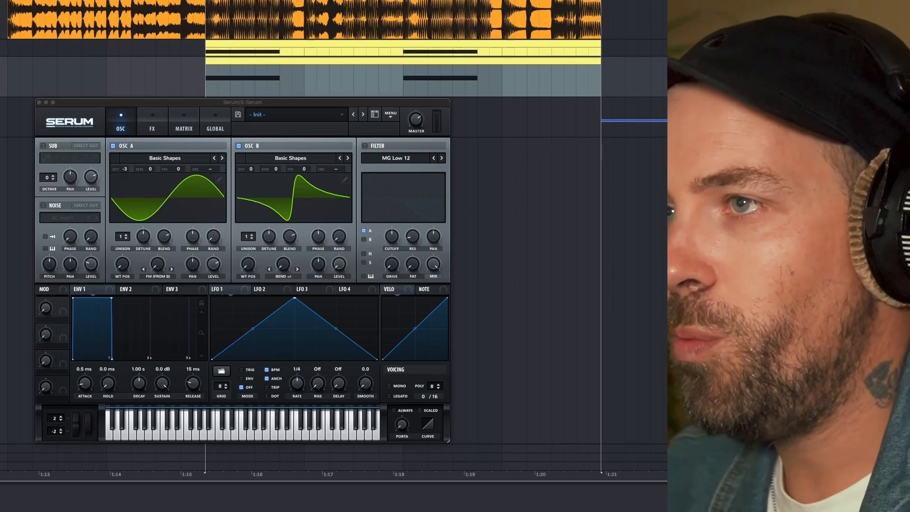
{"action": "key", "text": "space"}
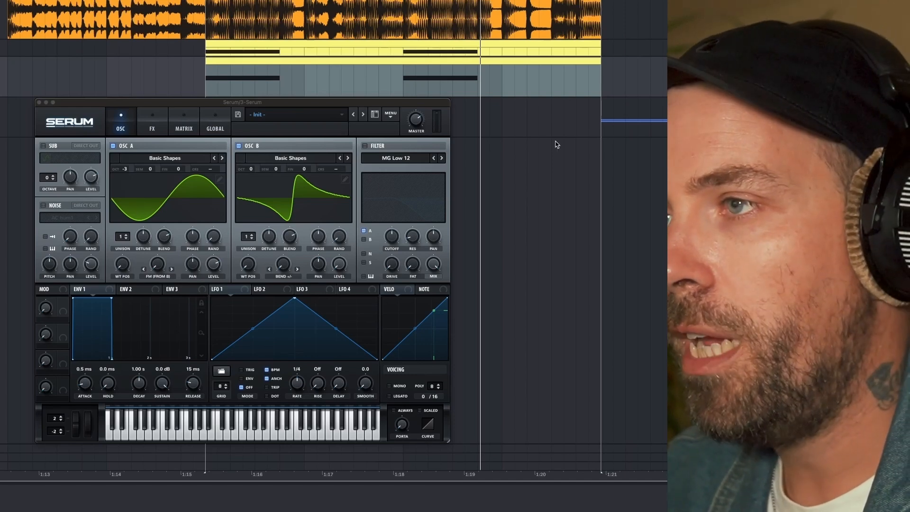
Enable the filter and set its type to Band 12.
{"action": "left_click", "coordinate": [364, 146]}
{"action": "left_click", "coordinate": [396, 158]}
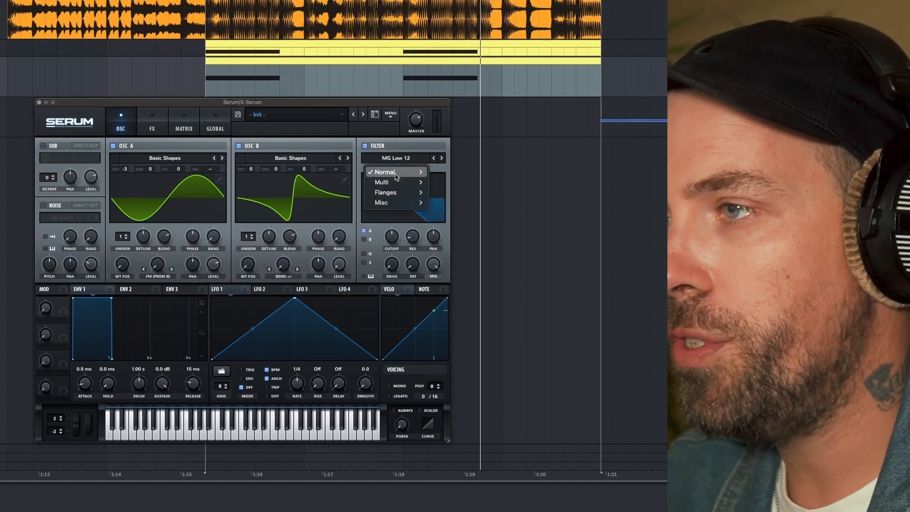
{"action": "mouse_move", "coordinate": [394, 172]}
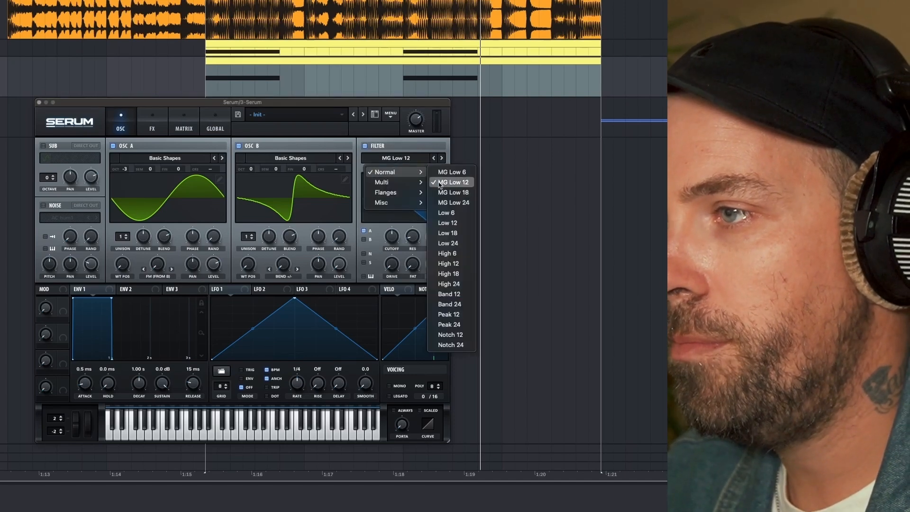
{"action": "left_click", "coordinate": [450, 295]}
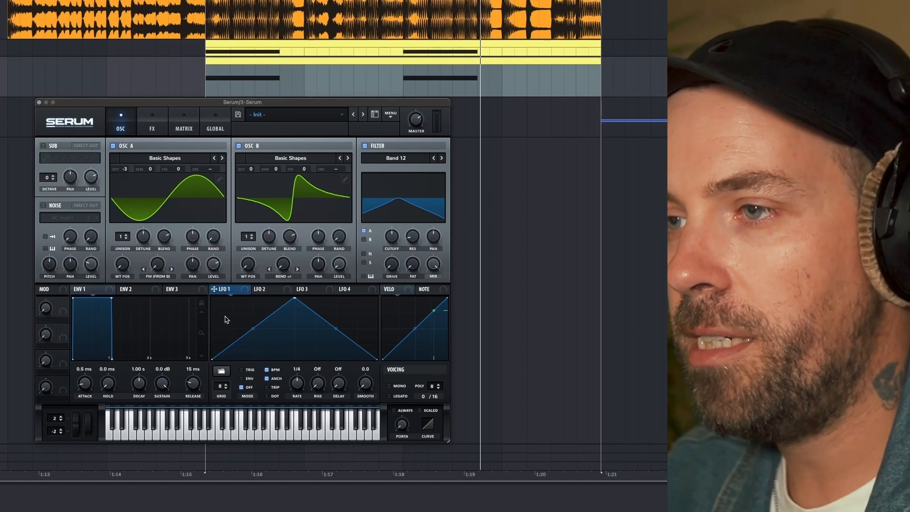
Reshape LFO 1 into a small early peak followed by a full-height peak moved earlier in the cycle.
{"action": "right_click", "coordinate": [226, 318]}
{"action": "left_click", "coordinate": [238, 335]}
{"action": "left_click_drag", "start_coordinate": [238, 336], "coordinate": [237, 327]}
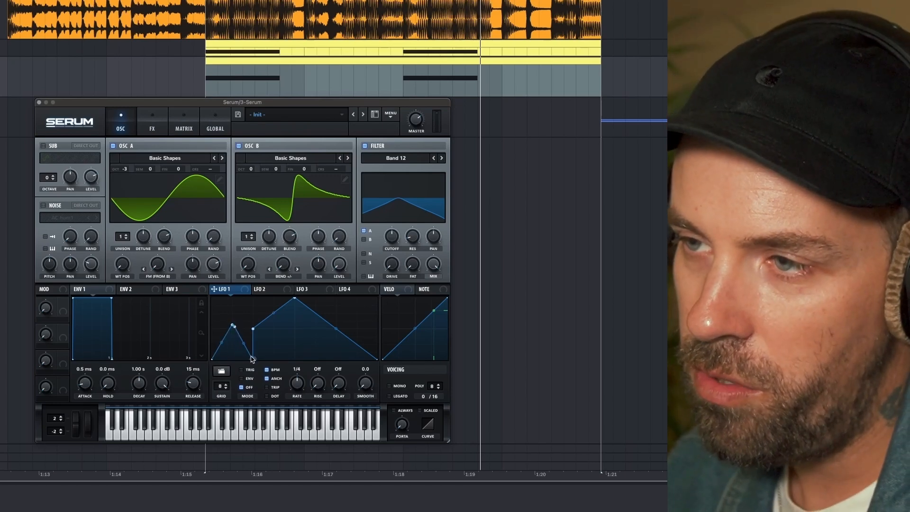
{"action": "left_click_drag", "start_coordinate": [250, 359], "coordinate": [235, 358]}
{"action": "double_click", "coordinate": [235, 326]}
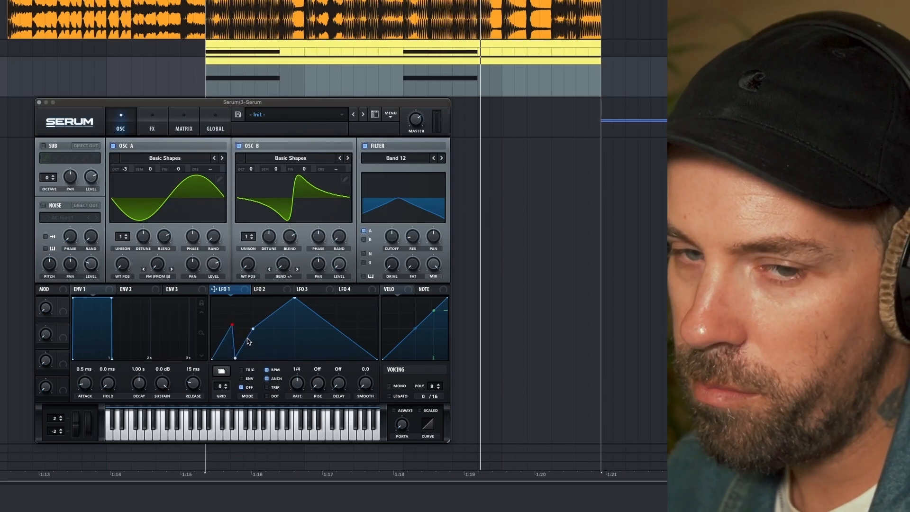
{"action": "double_click", "coordinate": [254, 329]}
{"action": "left_click_drag", "start_coordinate": [294, 297], "coordinate": [273, 297]}
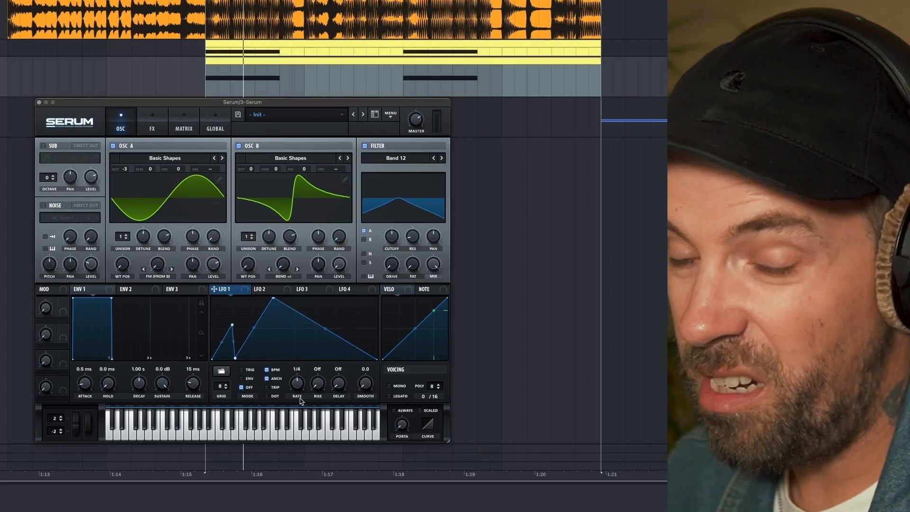
Set LFO 1 to a one-bar rate in Trig mode and assign it to oscillator A's FM (From B) amount.
{"action": "left_click_drag", "start_coordinate": [299, 389], "coordinate": [296, 399]}
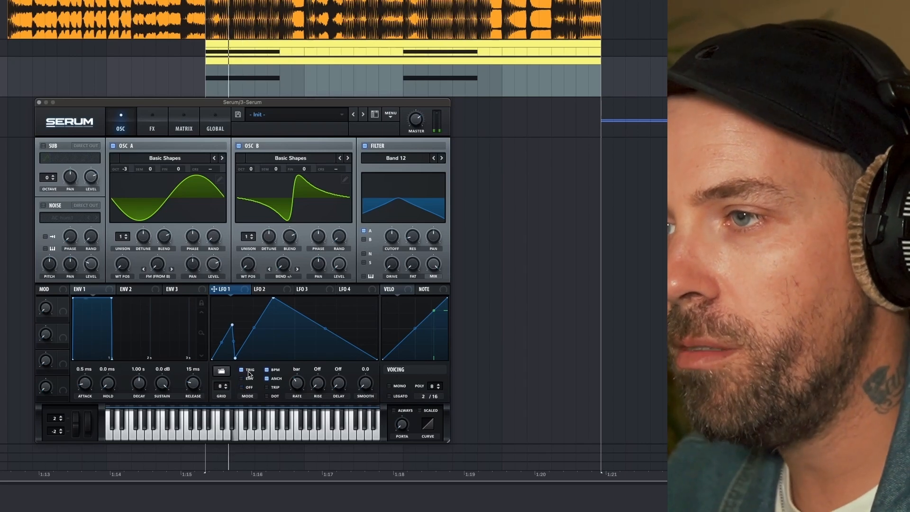
{"action": "left_click_drag", "start_coordinate": [190, 277], "coordinate": [162, 257]}
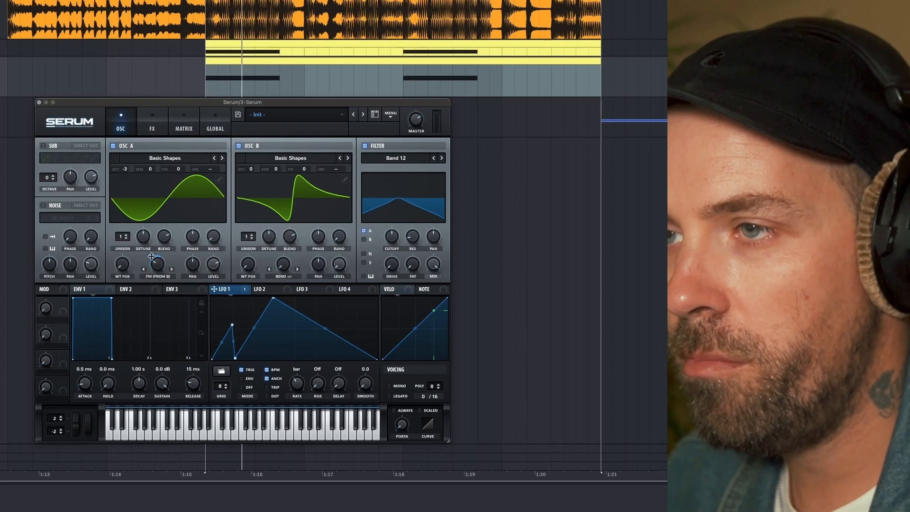
Toggle the loop playback and set oscillator B's octave to -1.
{"action": "key", "text": "space"}
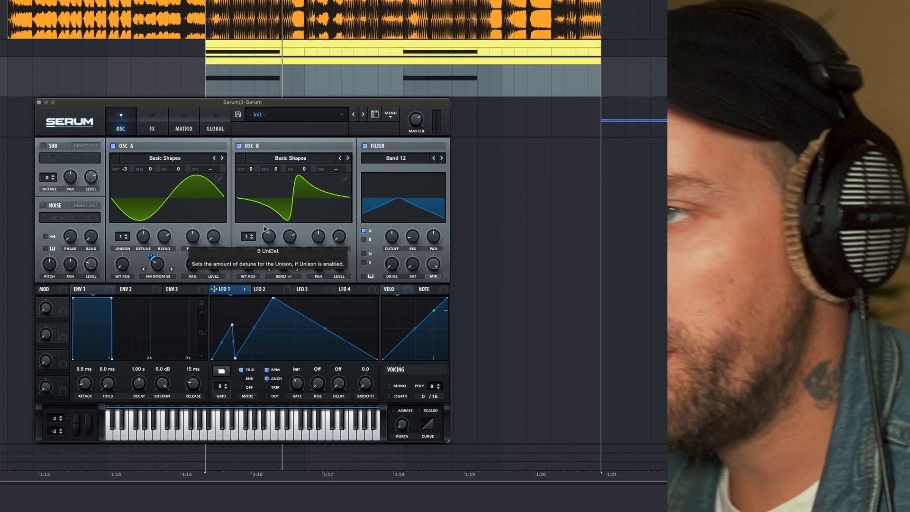
{"action": "left_click_drag", "start_coordinate": [251, 171], "coordinate": [251, 177]}
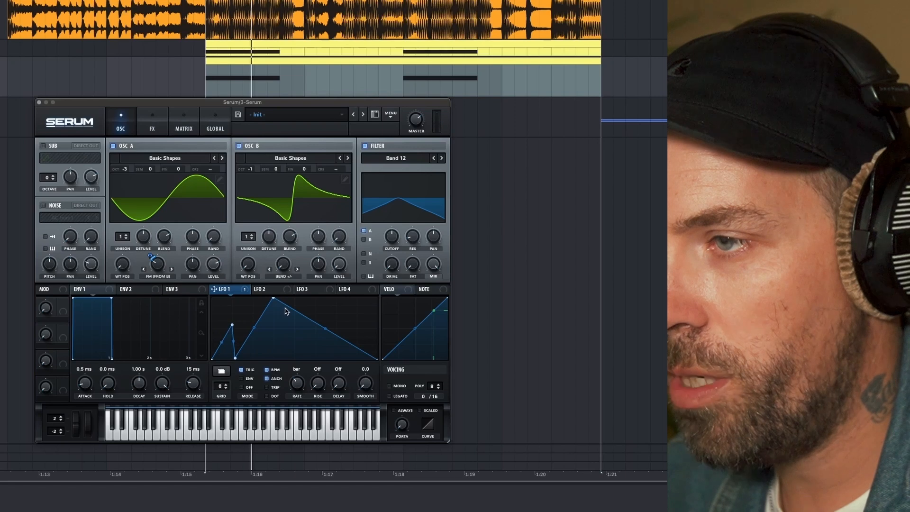
Narrow LFO 1's tall second peak and add a third and fourth peak, each falling to zero.
{"action": "left_click_drag", "start_coordinate": [287, 309], "coordinate": [294, 360]}
{"action": "left_click_drag", "start_coordinate": [274, 298], "coordinate": [255, 298]}
{"action": "left_click_drag", "start_coordinate": [293, 358], "coordinate": [279, 359]}
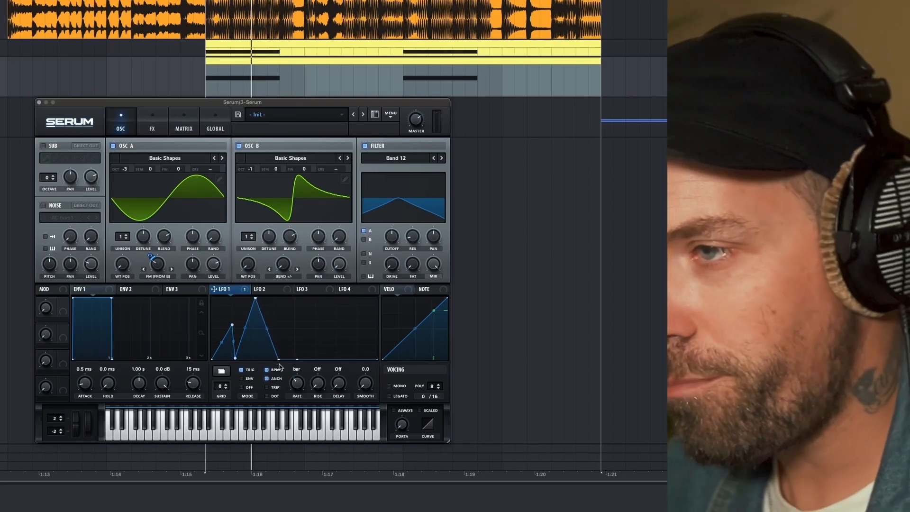
{"action": "mouse_move", "coordinate": [298, 361]}
{"action": "left_mouse_down"}
{"action": "mouse_move", "coordinate": [294, 318]}
{"action": "mouse_move", "coordinate": [305, 359]}
{"action": "left_mouse_up"}
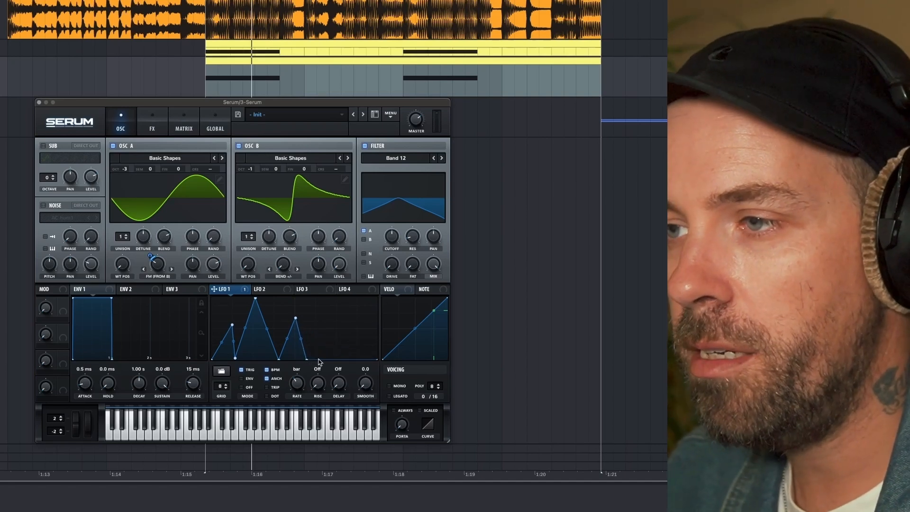
{"action": "left_click_drag", "start_coordinate": [321, 355], "coordinate": [336, 311]}
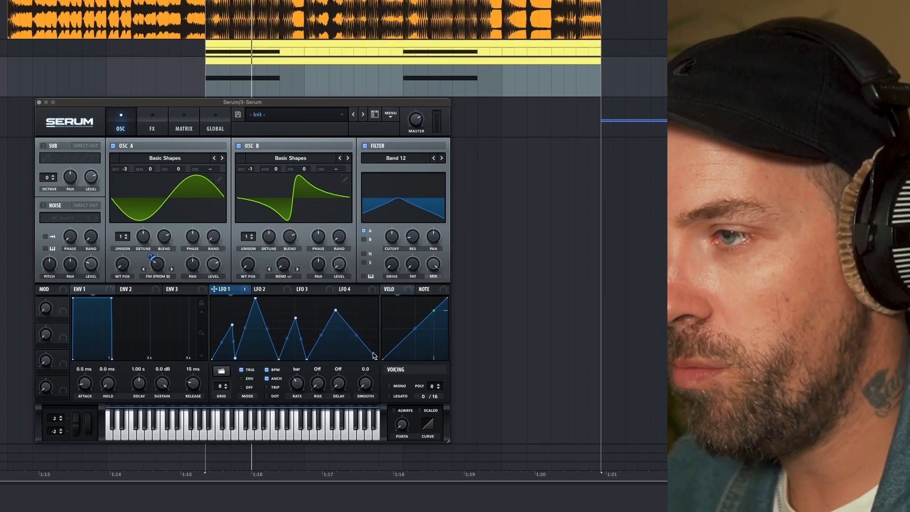
{"action": "left_click_drag", "start_coordinate": [364, 350], "coordinate": [350, 368]}
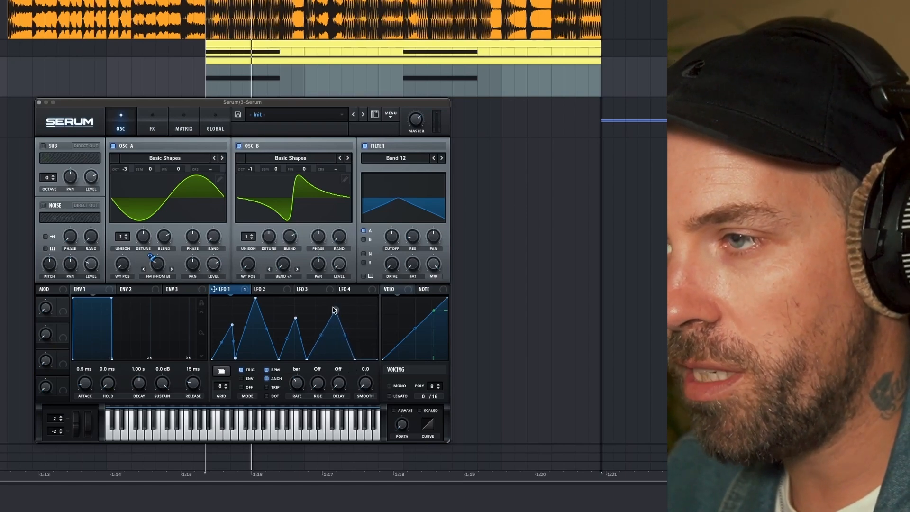
Shift the tips of LFO 1's third and fourth peaks slightly earlier while the loop plays.
{"action": "left_click_drag", "start_coordinate": [335, 311], "coordinate": [291, 319]}
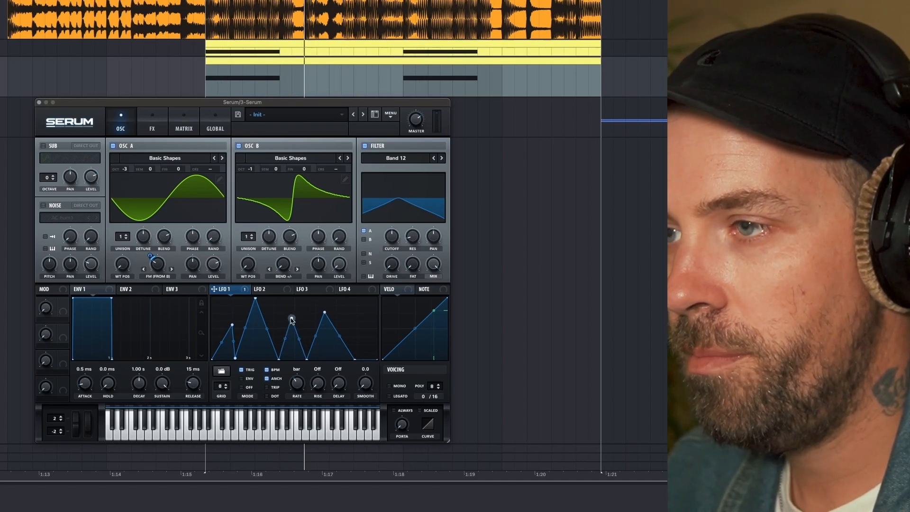
{"action": "left_click_drag", "start_coordinate": [324, 312], "coordinate": [327, 314]}
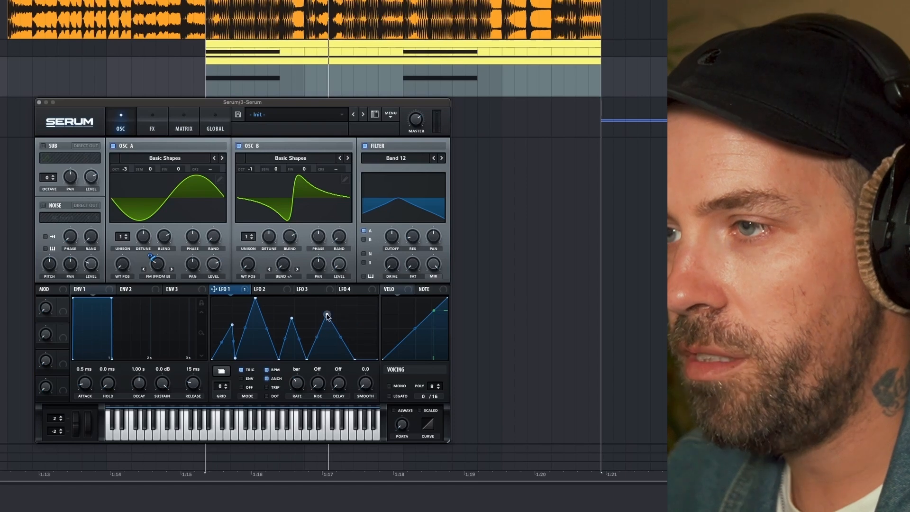
{"action": "mouse_move", "coordinate": [153, 255]}
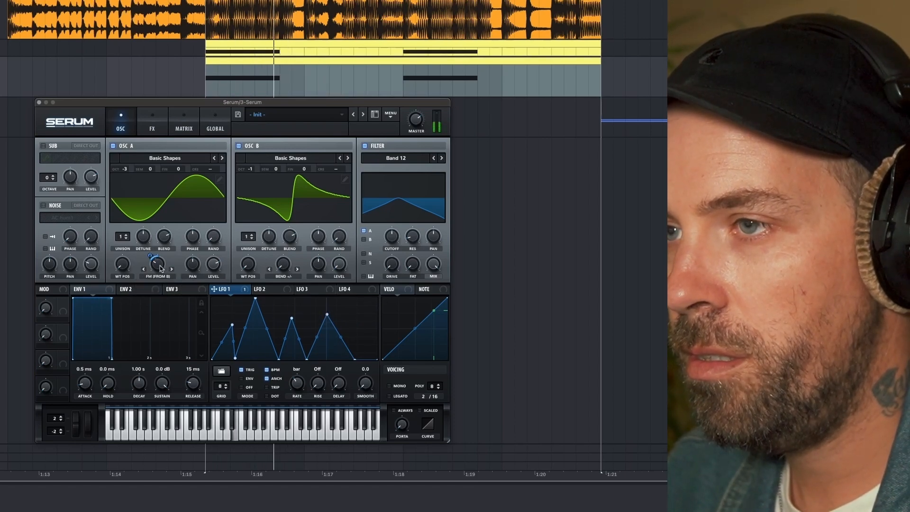
{"action": "mouse_move", "coordinate": [159, 272]}
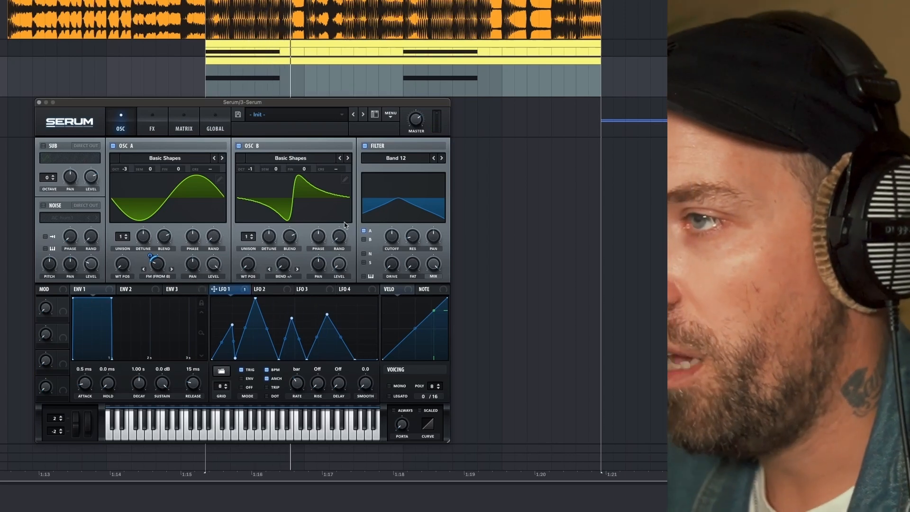
Change the filter type to Band 24 and lower its cutoff.
{"action": "left_click", "coordinate": [442, 159]}
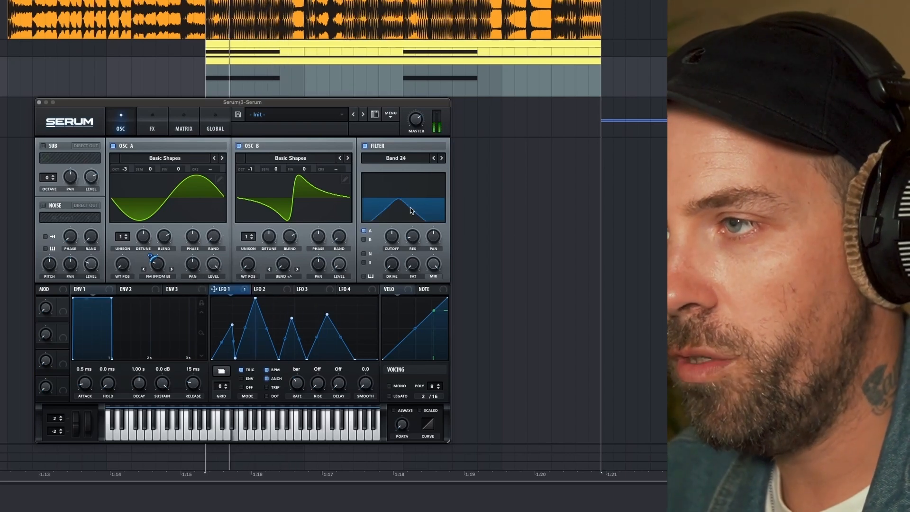
{"action": "mouse_move", "coordinate": [392, 242]}
{"action": "left_click_drag", "start_coordinate": [392, 242], "coordinate": [391, 254]}
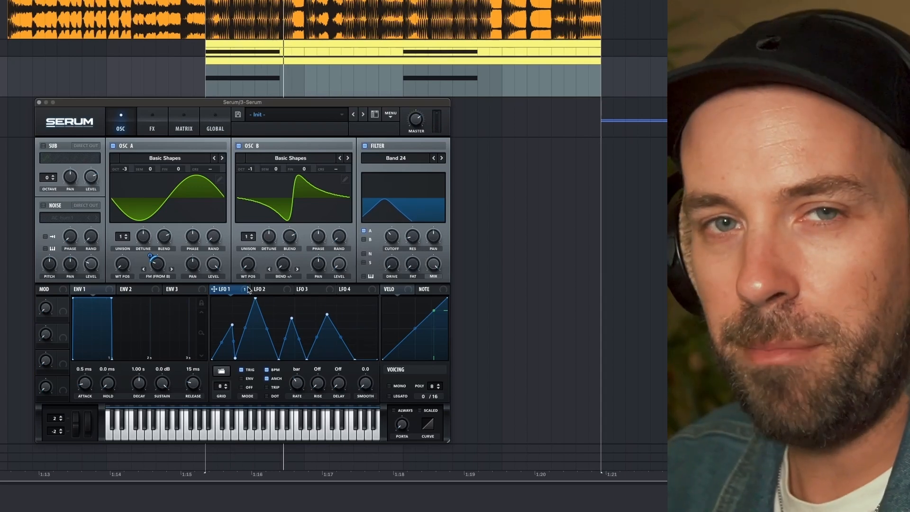
Assign LFO 1 to the filter cutoff and adjust the modulation depth while auditioning the loop.
{"action": "left_click_drag", "start_coordinate": [248, 289], "coordinate": [394, 238]}
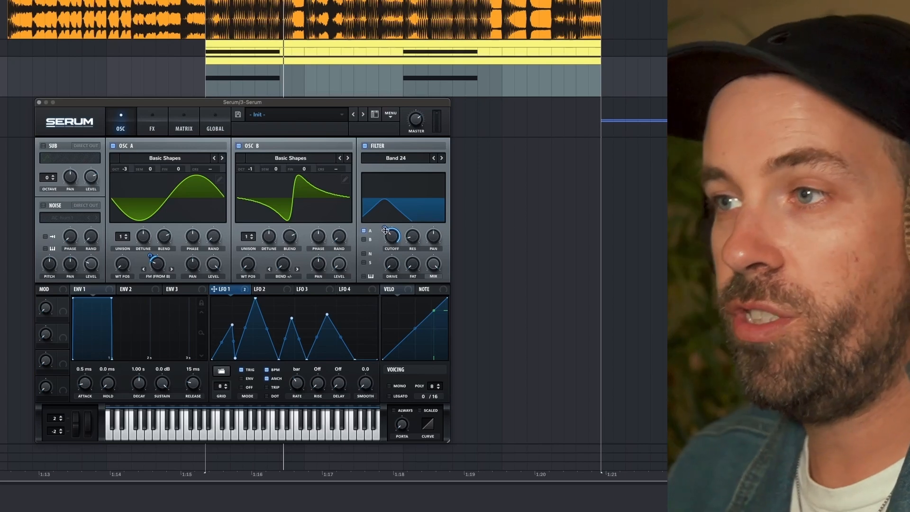
{"action": "mouse_move", "coordinate": [383, 232]}
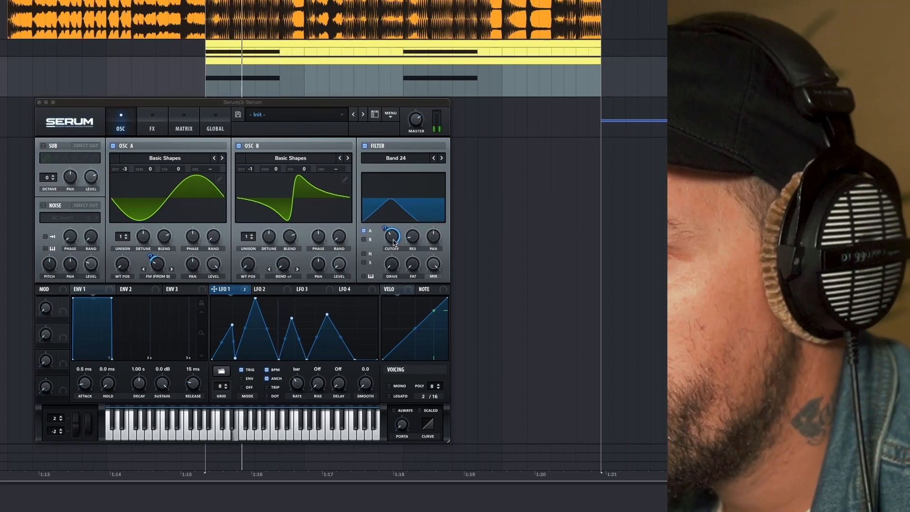
{"action": "left_click_drag", "start_coordinate": [384, 226], "coordinate": [391, 249]}
{"action": "key", "text": "space"}
{"action": "key", "text": "space"}
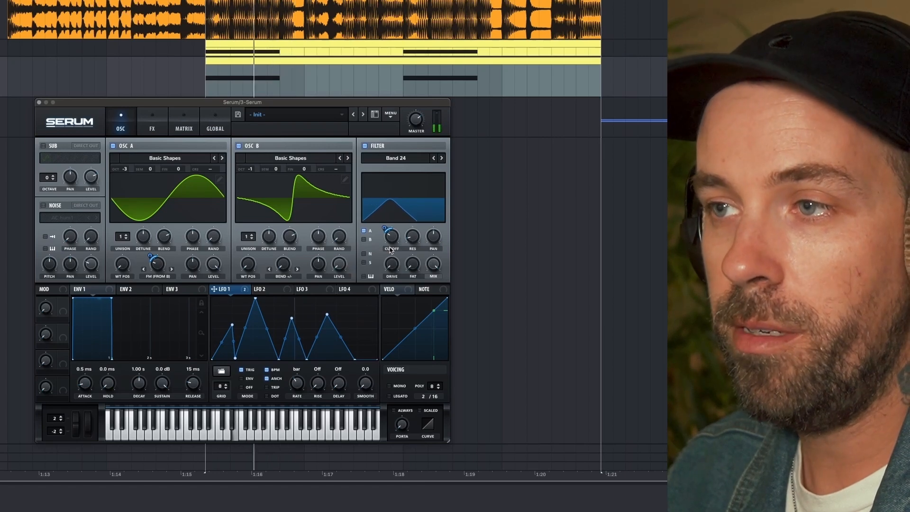
Raise oscillator B's Bend +/- warp amount to 100% during playback.
{"action": "left_click_drag", "start_coordinate": [286, 270], "coordinate": [279, 211]}
{"action": "left_click_drag", "start_coordinate": [286, 276], "coordinate": [280, 212]}
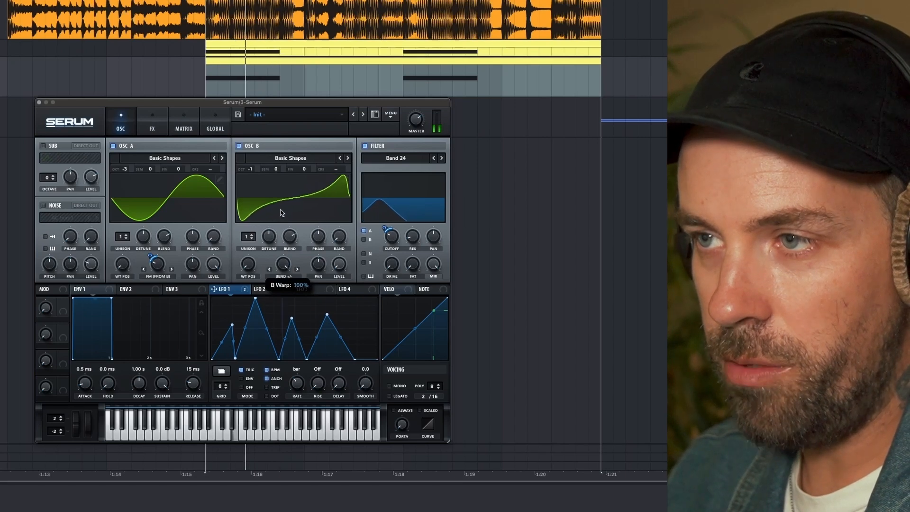
Return oscillator B's Bend +/- warp to its neutral centre position.
{"action": "left_click_drag", "start_coordinate": [287, 271], "coordinate": [283, 304]}
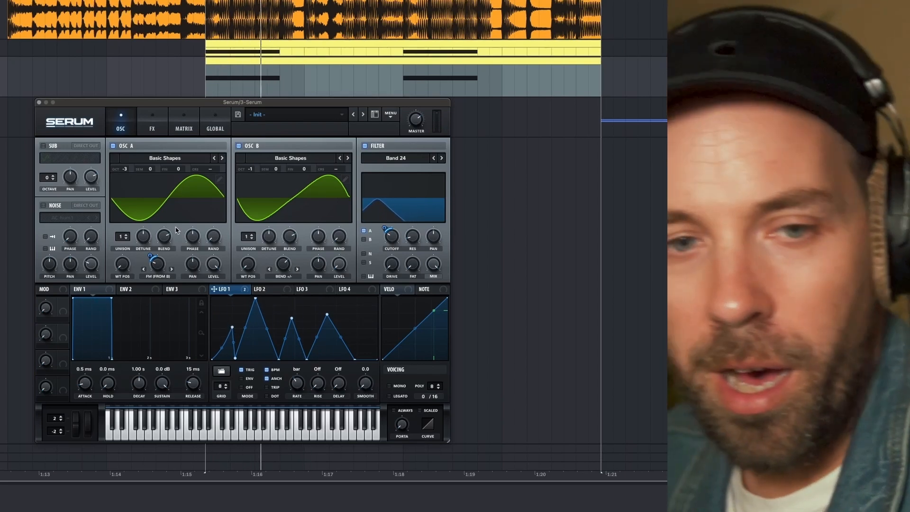
Enable the sub oscillator, set its octave to -3 and route it direct out.
{"action": "left_click", "coordinate": [43, 146]}
{"action": "left_click", "coordinate": [54, 181]}
{"action": "left_click", "coordinate": [54, 180]}
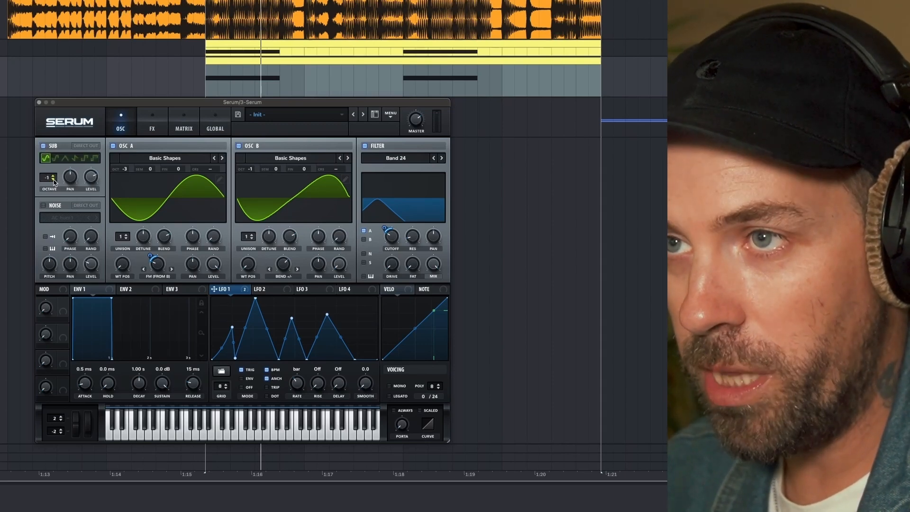
{"action": "left_click", "coordinate": [92, 146]}
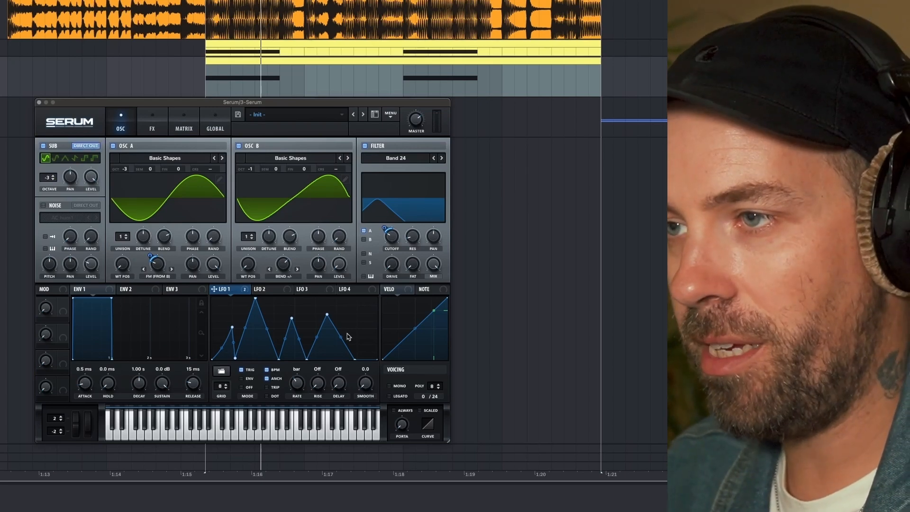
Assign LFO 1 to the sub oscillator level with a modulation depth of about 83 and audition the loop.
{"action": "left_click_drag", "start_coordinate": [241, 289], "coordinate": [87, 180]}
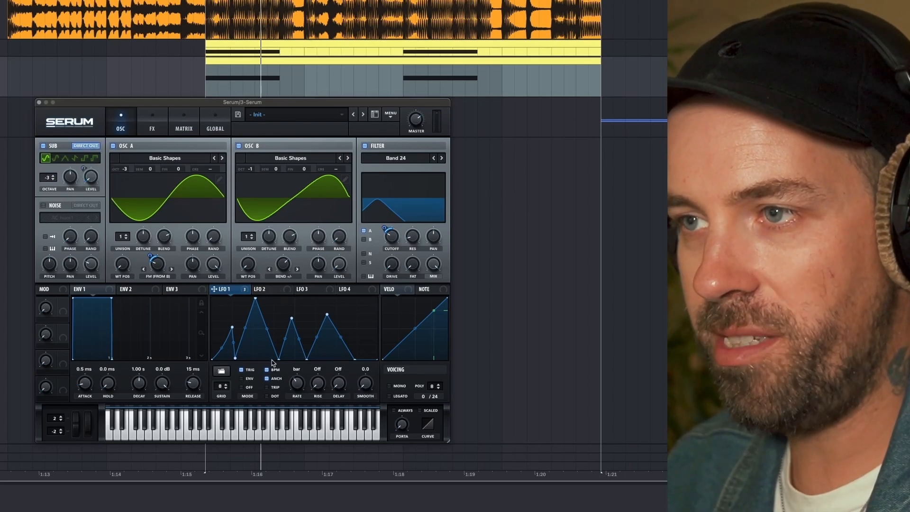
{"action": "left_click_drag", "start_coordinate": [83, 171], "coordinate": [88, 173]}
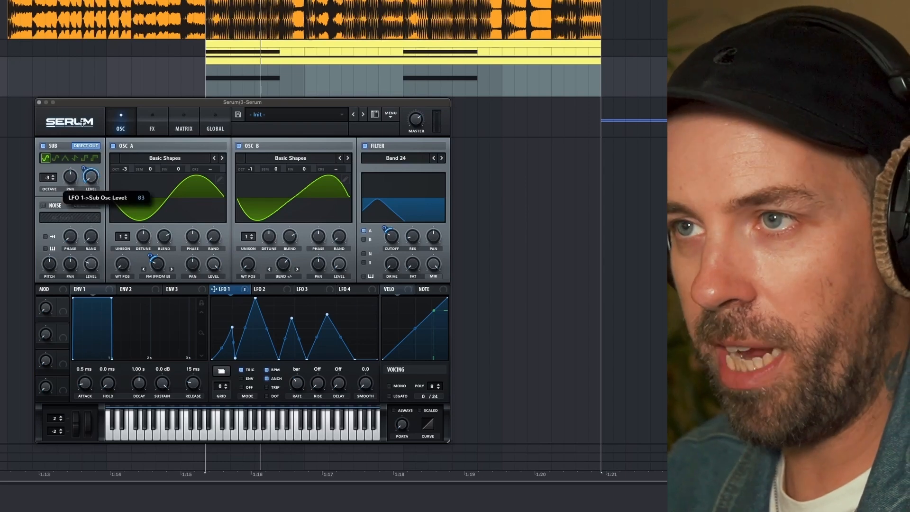
{"action": "key", "text": "space"}
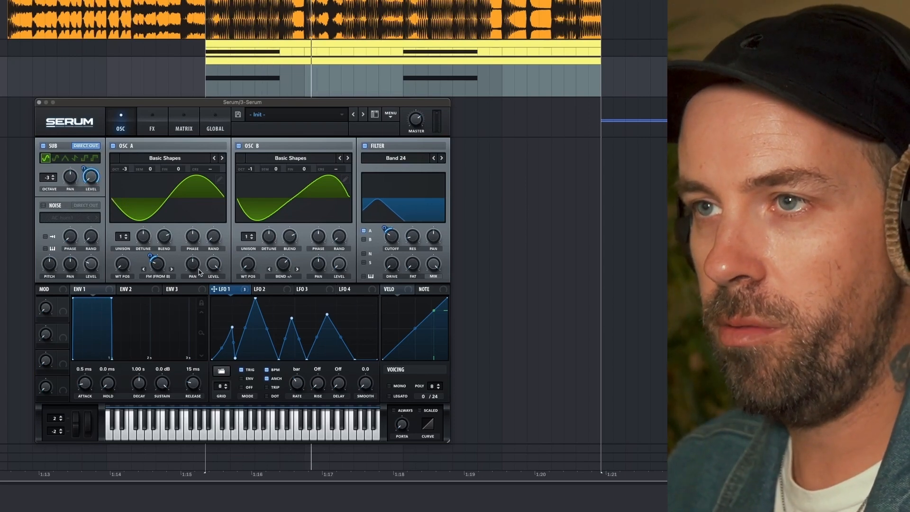
Enable the Hyper/Dimension and Distortion effects.
{"action": "left_click", "coordinate": [152, 129]}
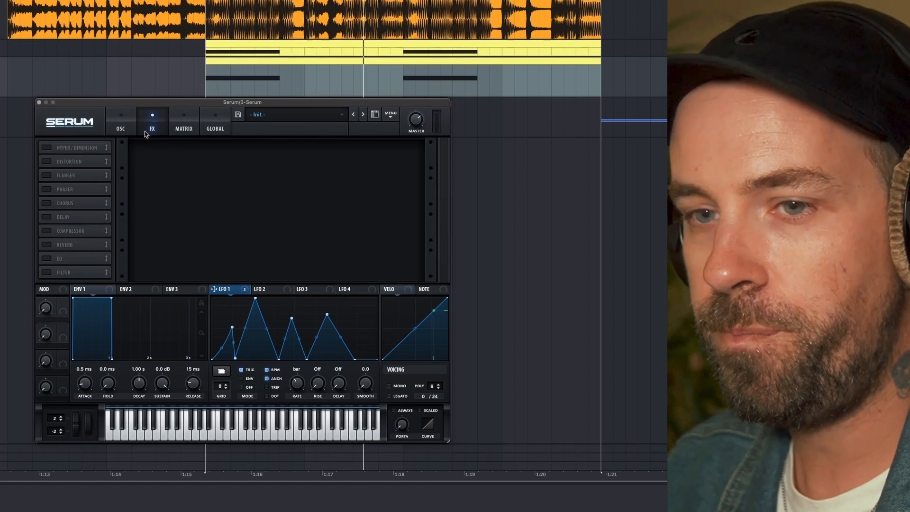
{"action": "left_click", "coordinate": [46, 148]}
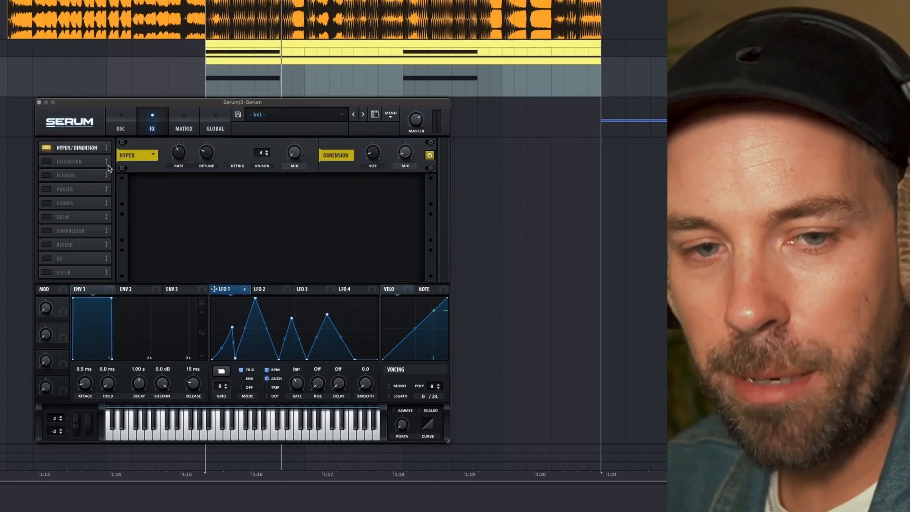
{"action": "left_click", "coordinate": [46, 161]}
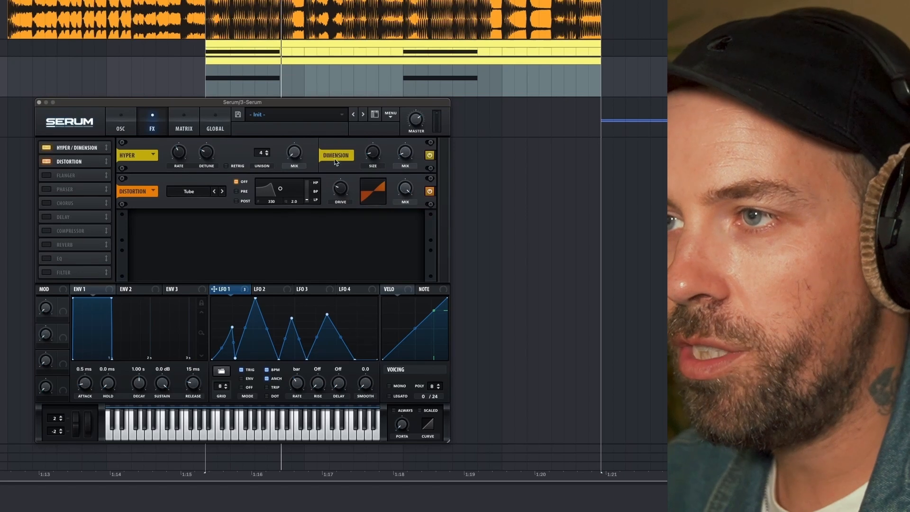
Set the distortion type to HardClip, raise its drive and audition the loop.
{"action": "left_click", "coordinate": [205, 190]}
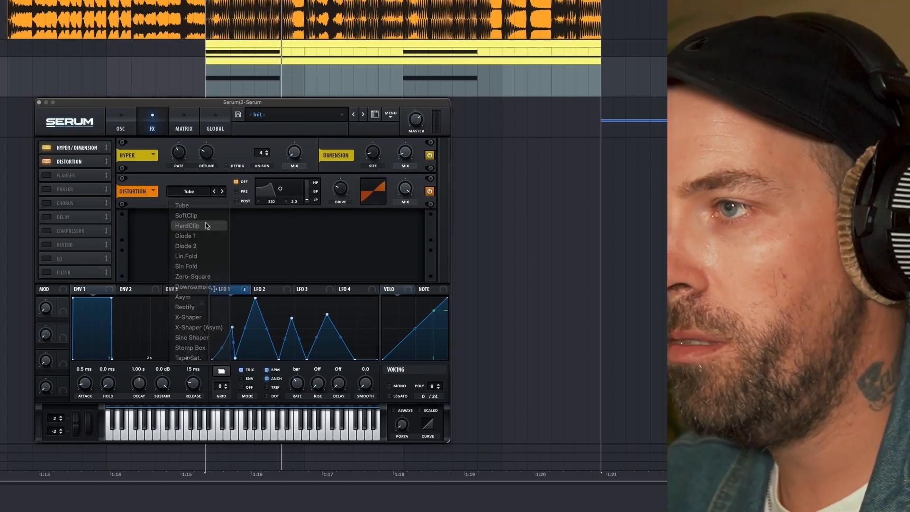
{"action": "left_click", "coordinate": [189, 225]}
{"action": "left_click_drag", "start_coordinate": [341, 205], "coordinate": [344, 142]}
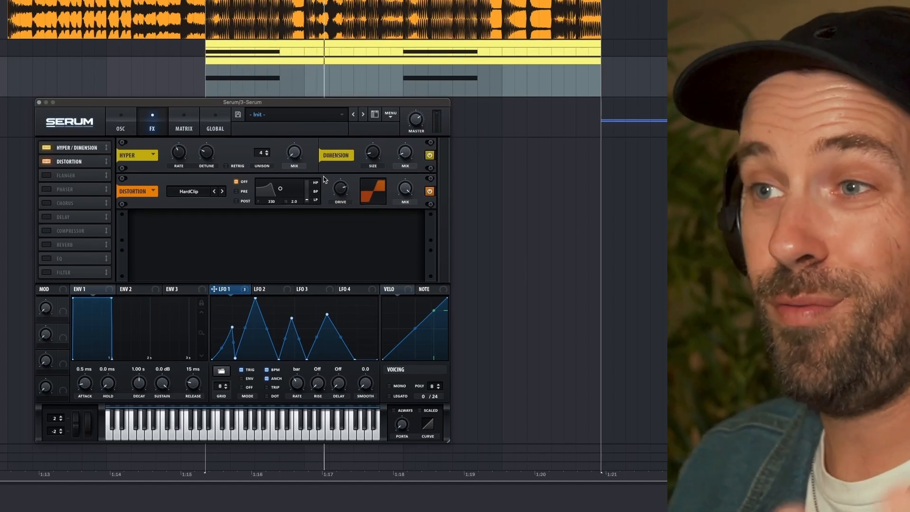
{"action": "key", "text": "space"}
{"action": "key", "text": "space"}
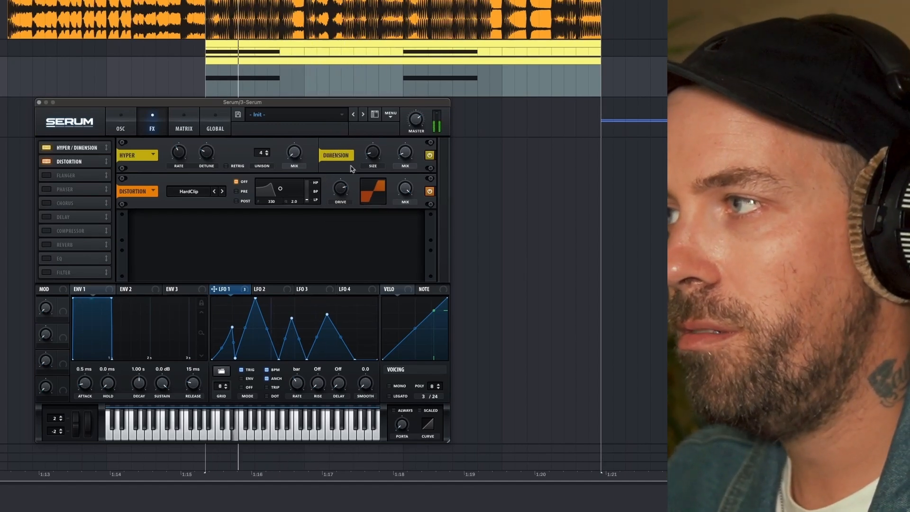
Set the master volume to about -6.6 dB while auditioning the loop.
{"action": "mouse_move", "coordinate": [416, 114]}
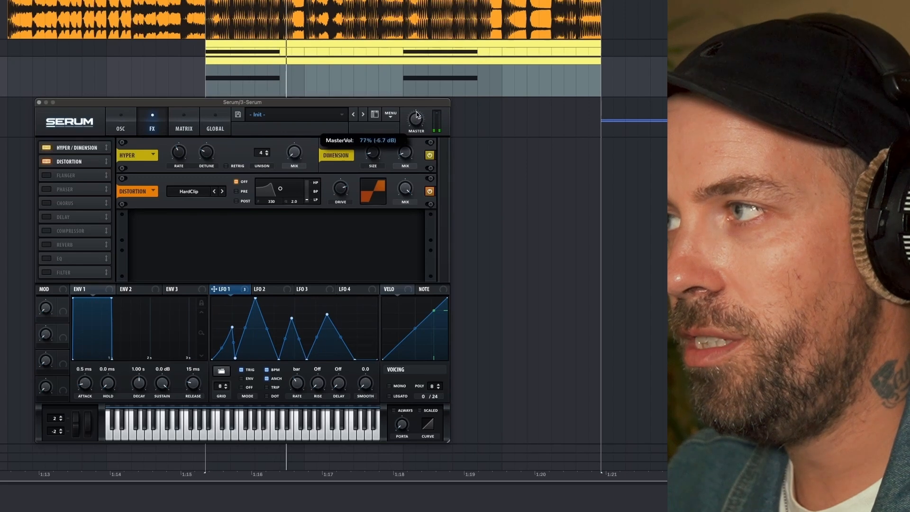
{"action": "key", "text": "space"}
{"action": "key", "text": "space"}
{"action": "left_click_drag", "start_coordinate": [410, 125], "coordinate": [410, 122]}
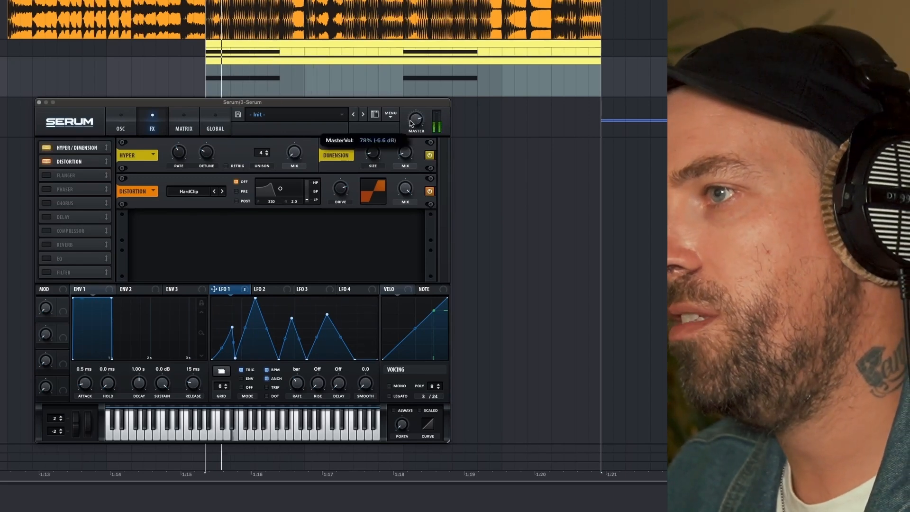
{"action": "key", "text": "space"}
{"action": "key", "text": "space"}
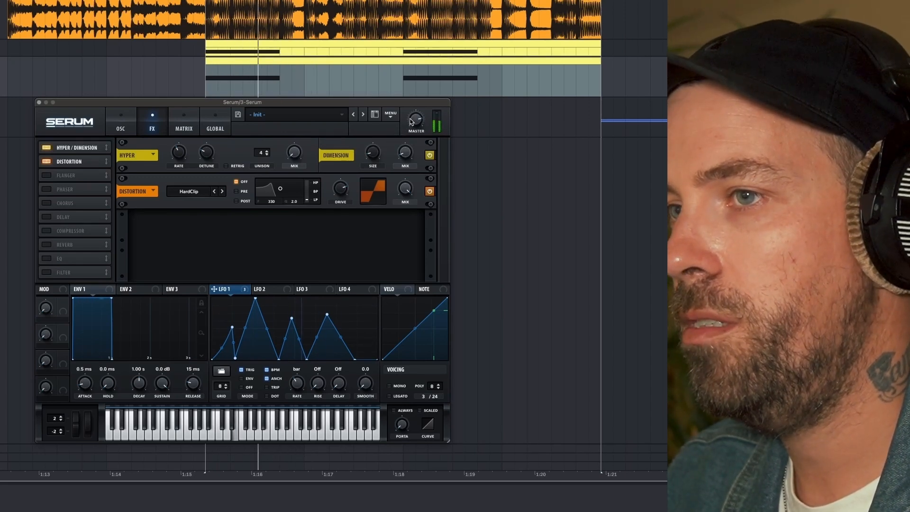
{"action": "key", "text": "space"}
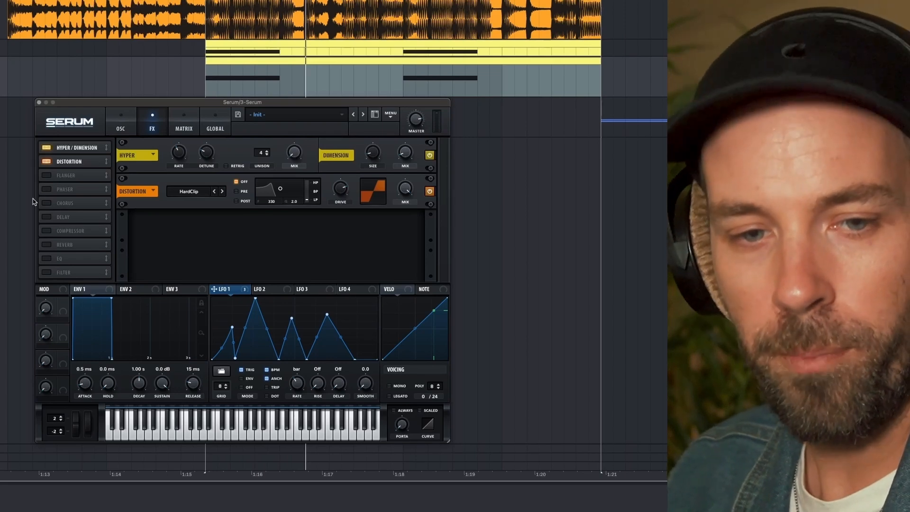
{"action": "key", "text": "space"}
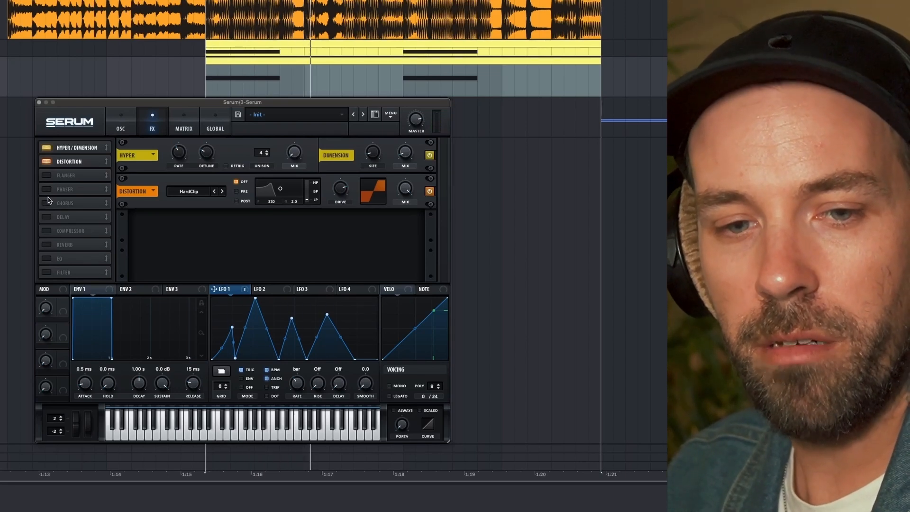
{"action": "key", "text": "space"}
{"action": "key", "text": "space"}
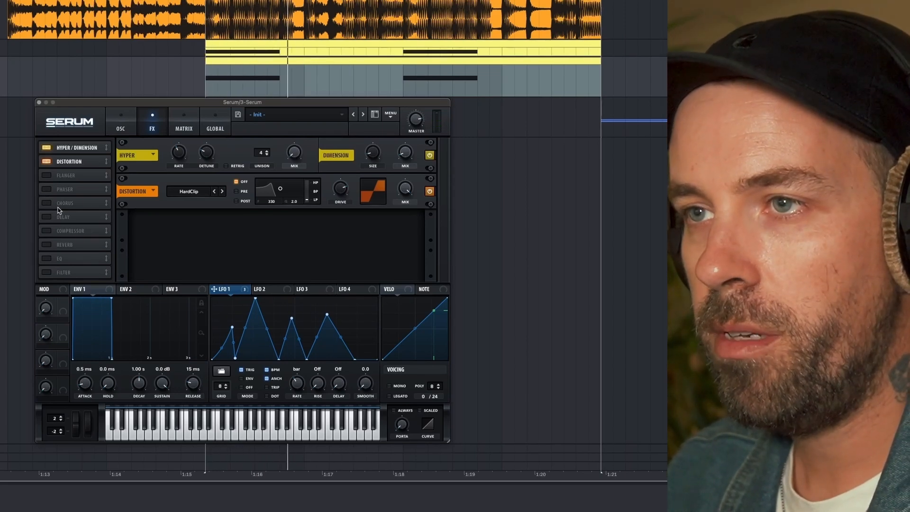
Add Chorus directly after Distortion, switch its filter to HPF, raise the filter cutoff and lower the mix while auditioning the loop.
{"action": "left_click", "coordinate": [47, 202]}
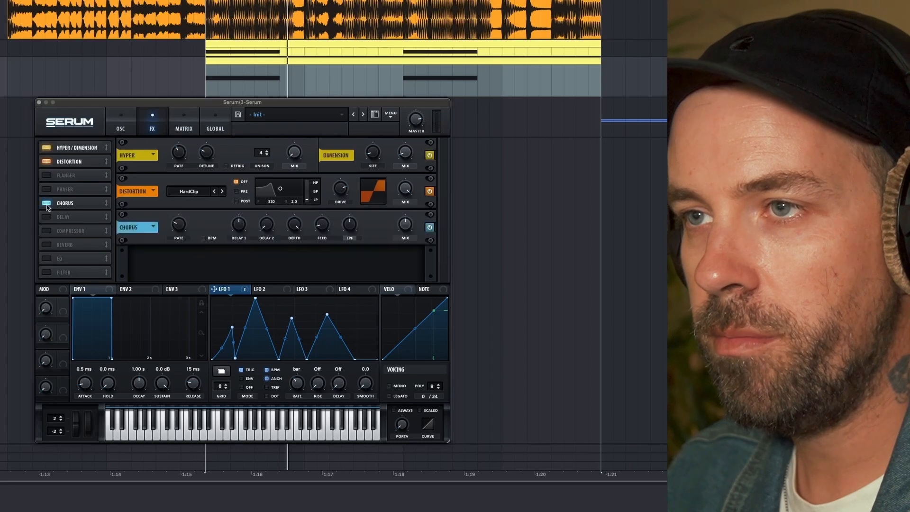
{"action": "left_click_drag", "start_coordinate": [87, 203], "coordinate": [86, 175]}
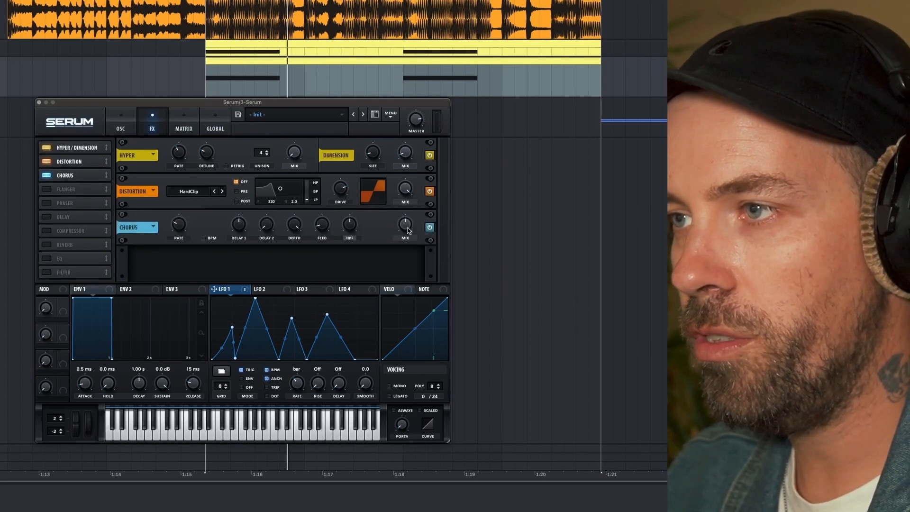
{"action": "key", "text": "space"}
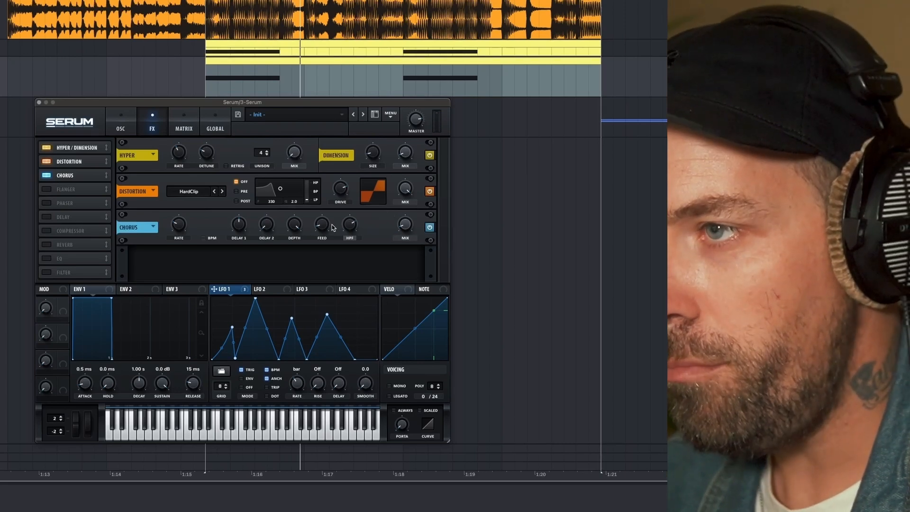
{"action": "mouse_move", "coordinate": [320, 229]}
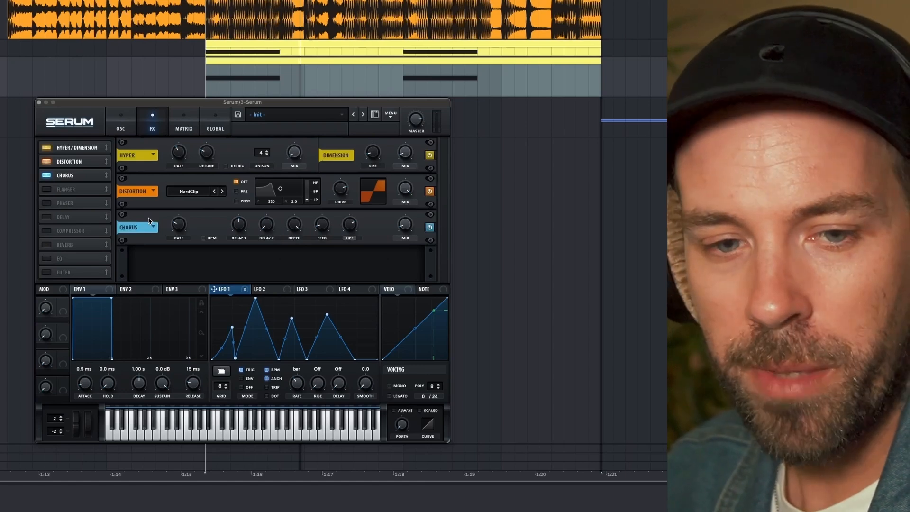
{"action": "key", "text": "space"}
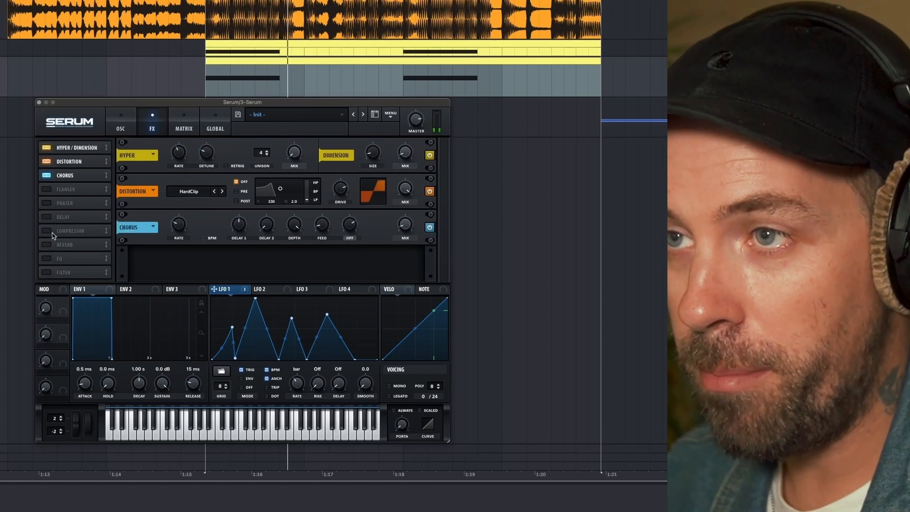
Add the Compressor directly after Chorus and raise its gain while auditioning the loop.
{"action": "left_click_drag", "start_coordinate": [67, 230], "coordinate": [69, 189]}
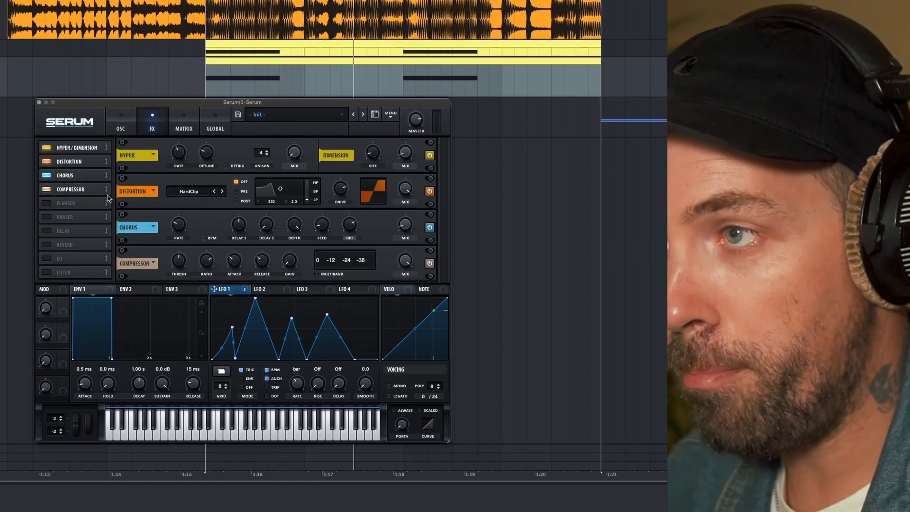
{"action": "key", "text": "space"}
{"action": "left_click_drag", "start_coordinate": [288, 257], "coordinate": [286, 247]}
{"action": "key", "text": "space"}
{"action": "key", "text": "space"}
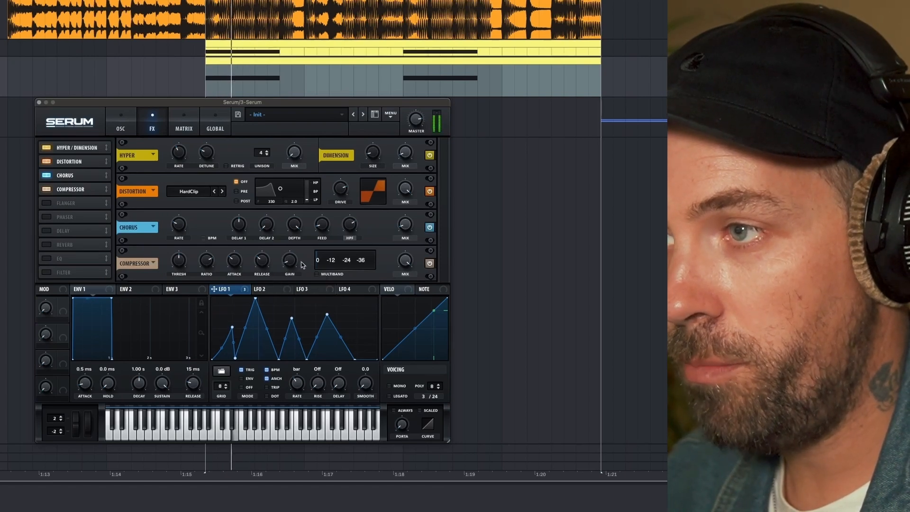
Enable multiband mode on the Compressor and set its low band to about 193% during playback.
{"action": "left_click", "coordinate": [317, 274]}
{"action": "key", "text": "space"}
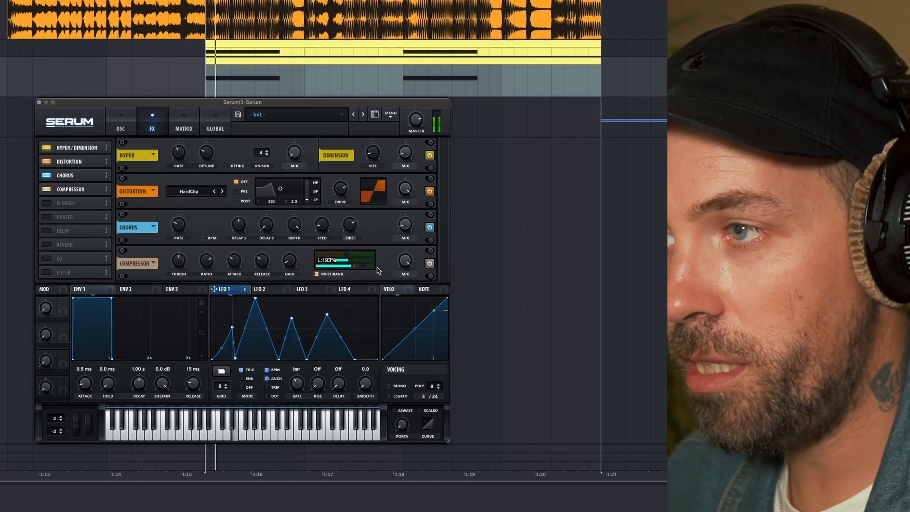
{"action": "key", "text": "space"}
Set the multiband compressor's high band to about 189% while auditioning the loop.
{"action": "key", "text": "space"}
{"action": "mouse_move", "coordinate": [377, 267]}
{"action": "left_mouse_down"}
{"action": "mouse_move", "coordinate": [355, 263]}
{"action": "mouse_move", "coordinate": [376, 264]}
{"action": "mouse_move", "coordinate": [357, 264]}
{"action": "mouse_move", "coordinate": [372, 257]}
{"action": "left_mouse_up"}
{"action": "key", "text": "space"}
{"action": "key", "text": "space"}
{"action": "key", "text": "space"}
{"action": "key", "text": "space"}
{"action": "key", "text": "space"}
{"action": "key", "text": "space"}
{"action": "key", "text": "space"}
{"action": "key", "text": "space"}
{"action": "key", "text": "space"}
{"action": "key", "text": "space"}
{"action": "key", "text": "space"}
{"action": "key", "text": "space"}
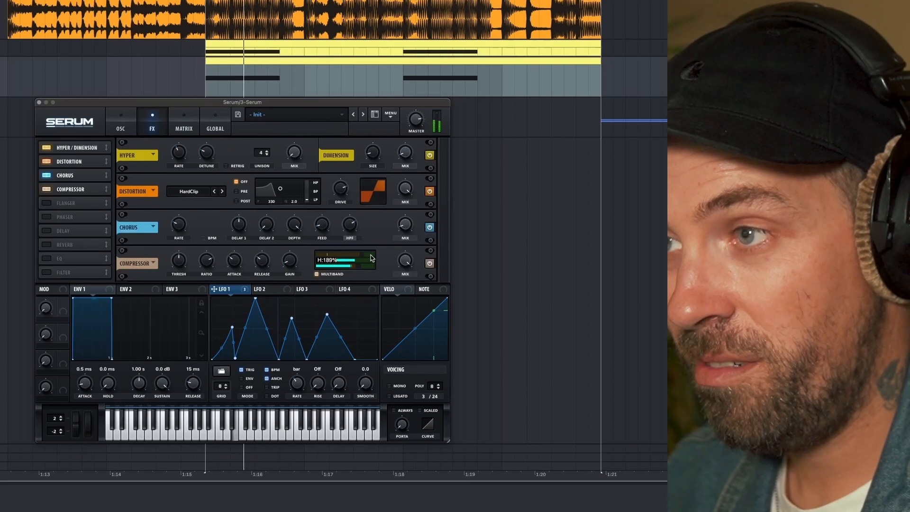
Fine-tune the multiband compressor's band amounts while replaying the loop.
{"action": "left_click_drag", "start_coordinate": [372, 257], "coordinate": [370, 257]}
{"action": "key", "text": "space"}
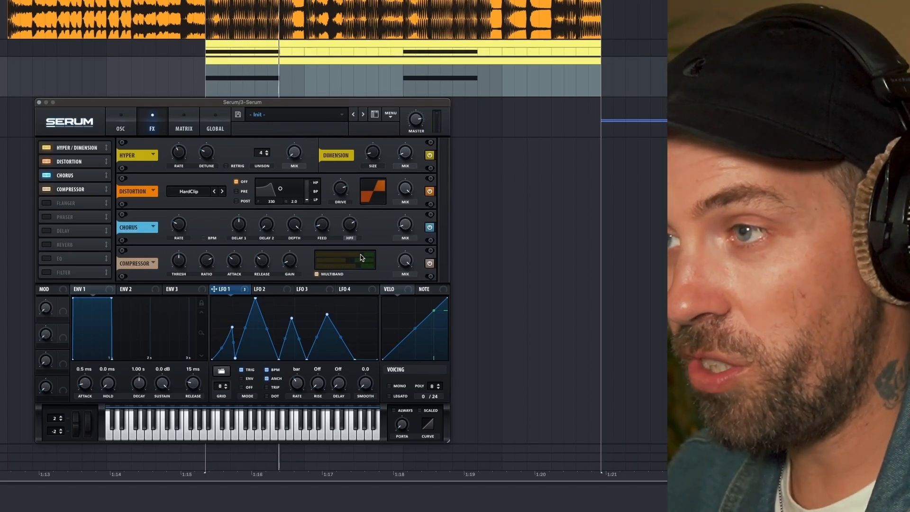
{"action": "left_click_drag", "start_coordinate": [364, 263], "coordinate": [358, 269]}
{"action": "key", "text": "space"}
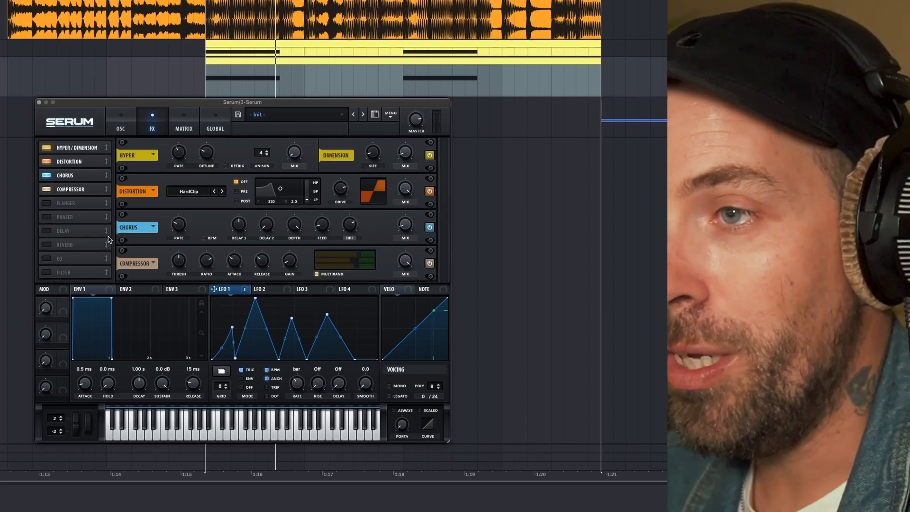
Add the Filter effect directly after the Compressor, using the MG Low 6 type.
{"action": "left_click", "coordinate": [45, 272]}
{"action": "left_click_drag", "start_coordinate": [73, 273], "coordinate": [65, 200]}
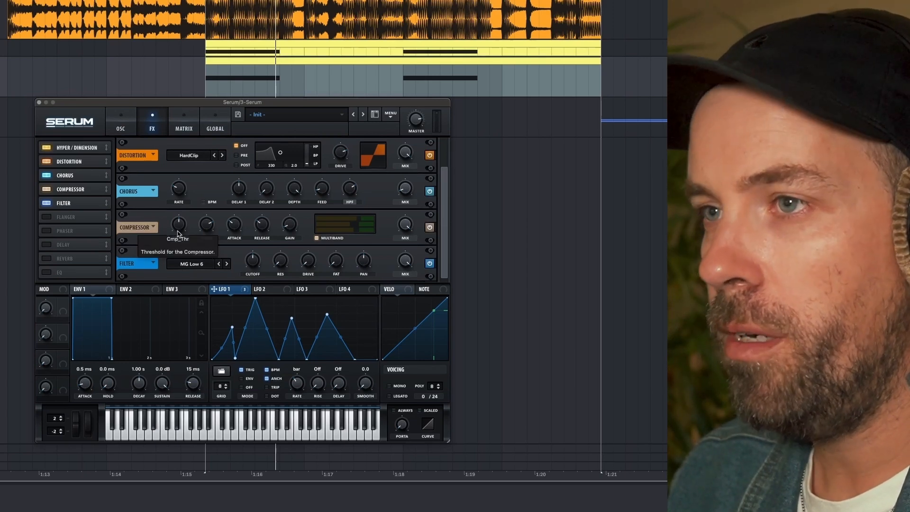
{"action": "left_click", "coordinate": [199, 268]}
{"action": "left_click", "coordinate": [197, 257]}
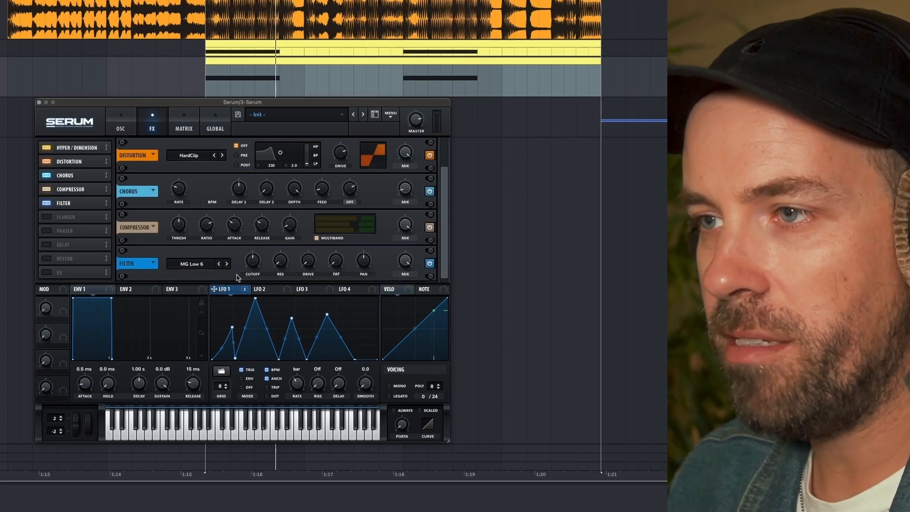
Assign LFO 1 to the effect filter's cutoff and adjust the modulation depth.
{"action": "left_click_drag", "start_coordinate": [235, 294], "coordinate": [259, 267]}
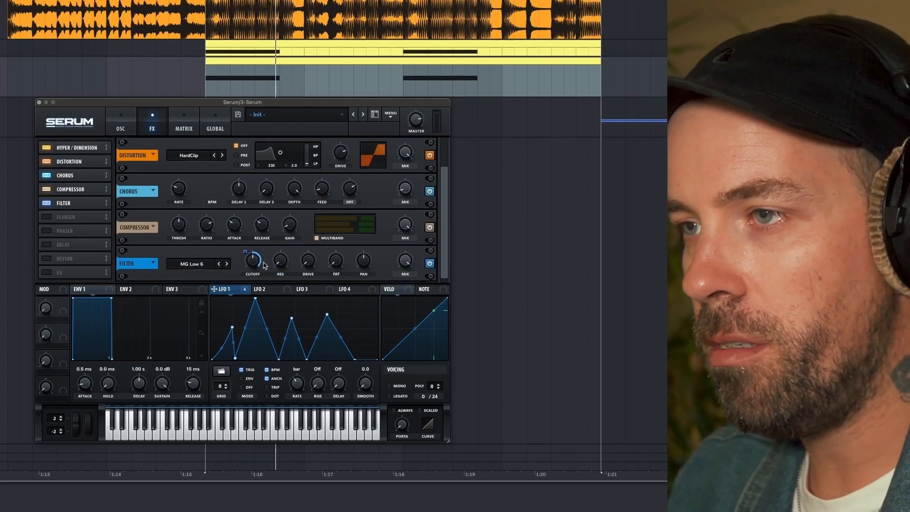
{"action": "left_click_drag", "start_coordinate": [251, 256], "coordinate": [248, 261]}
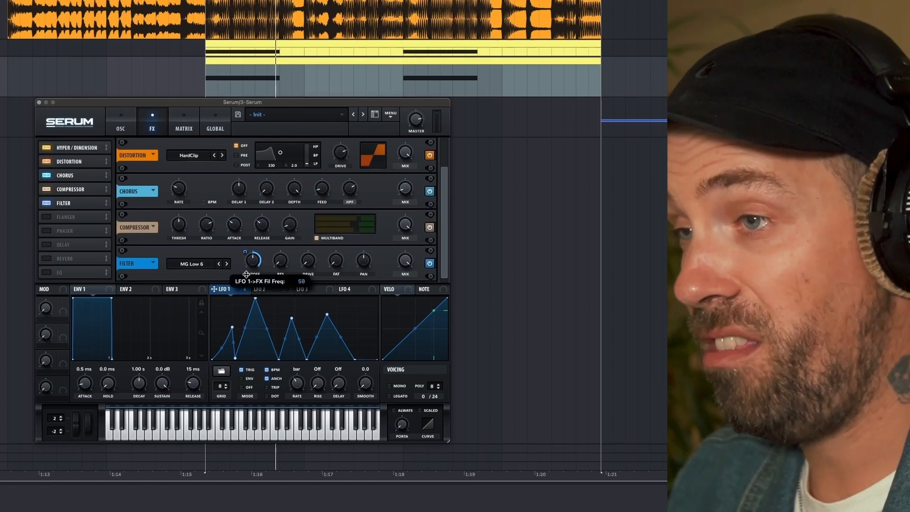
{"action": "key", "text": "space"}
Lower the effect filter's base cutoff while auditioning the loop.
{"action": "left_click_drag", "start_coordinate": [254, 262], "coordinate": [253, 275]}
{"action": "key", "text": "space"}
{"action": "key", "text": "space"}
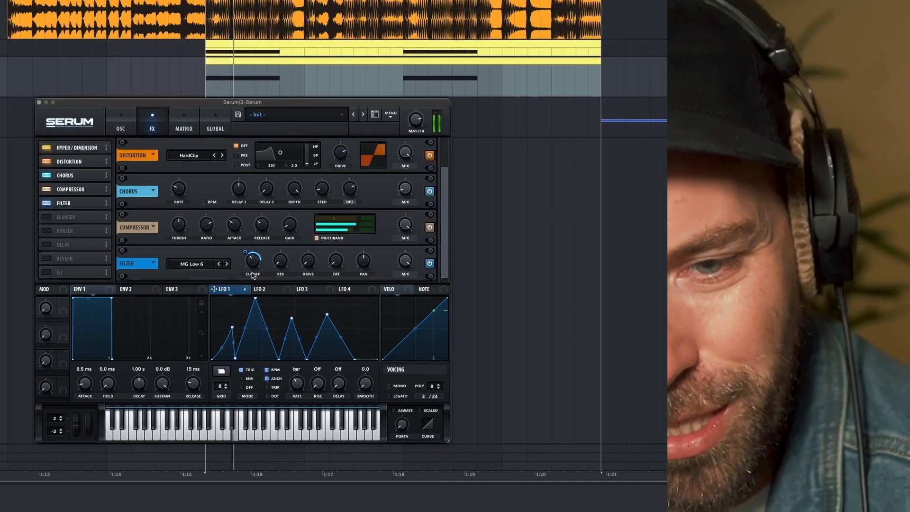
{"action": "key", "text": "space"}
{"action": "key", "text": "space"}
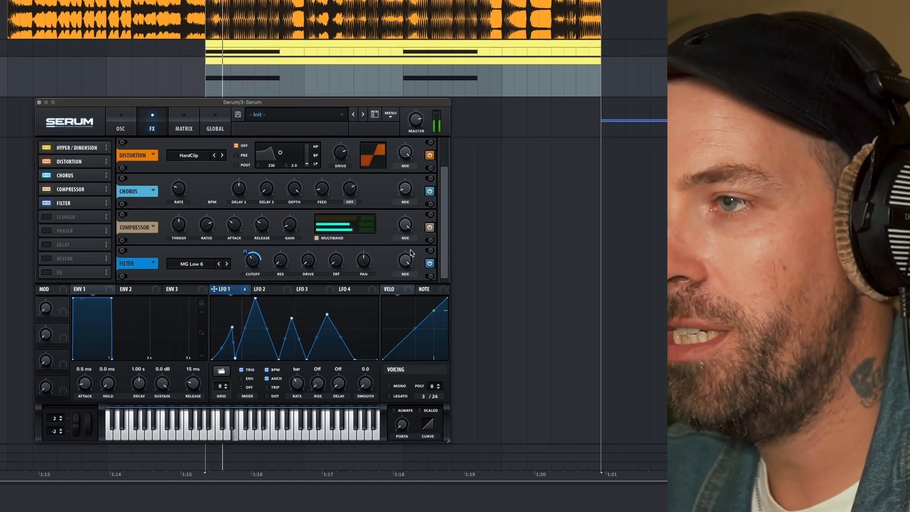
Raise the effect filter's drive while auditioning the loop.
{"action": "key", "text": "space"}
{"action": "key", "text": "space"}
{"action": "left_click_drag", "start_coordinate": [303, 265], "coordinate": [304, 254]}
{"action": "key", "text": "space"}
{"action": "key", "text": "space"}
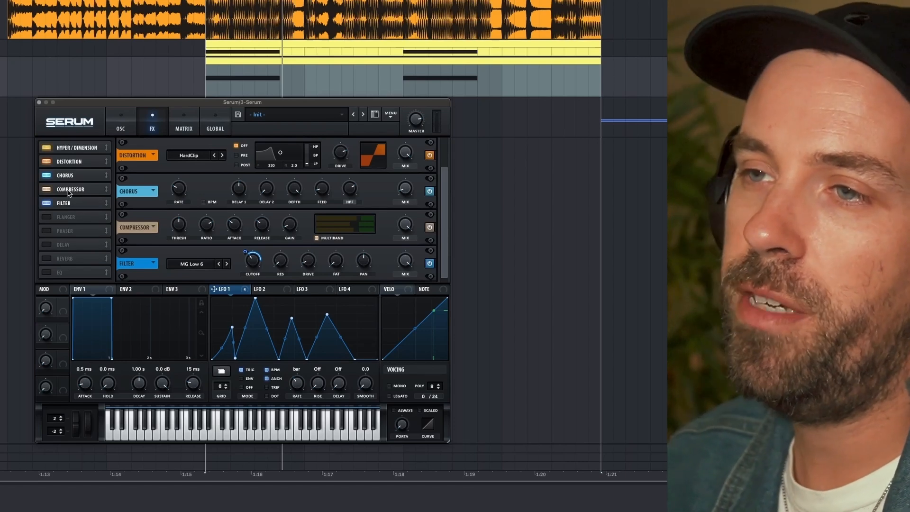
Audition the effects chain with the Compressor placed after the Filter, and restore the Compressor ahead of the Filter.
{"action": "left_click_drag", "start_coordinate": [69, 193], "coordinate": [67, 211]}
{"action": "key", "text": "space"}
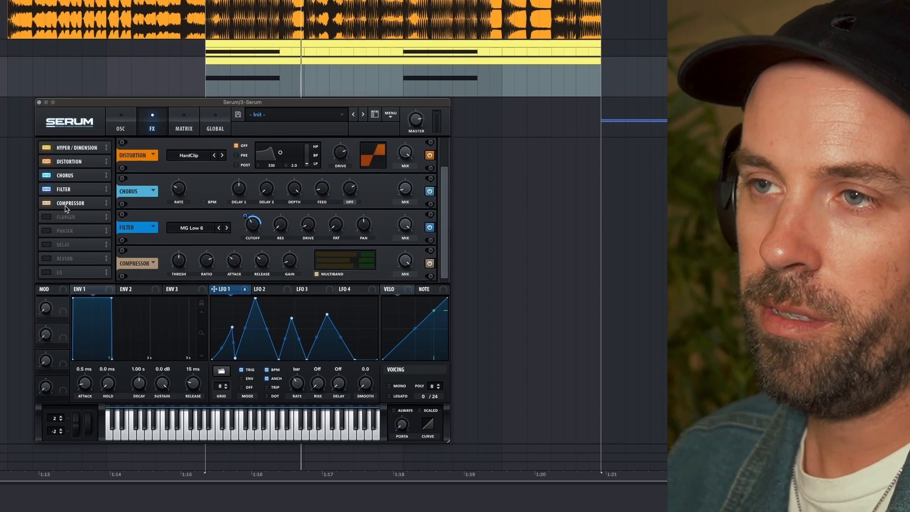
{"action": "left_click_drag", "start_coordinate": [67, 210], "coordinate": [68, 195]}
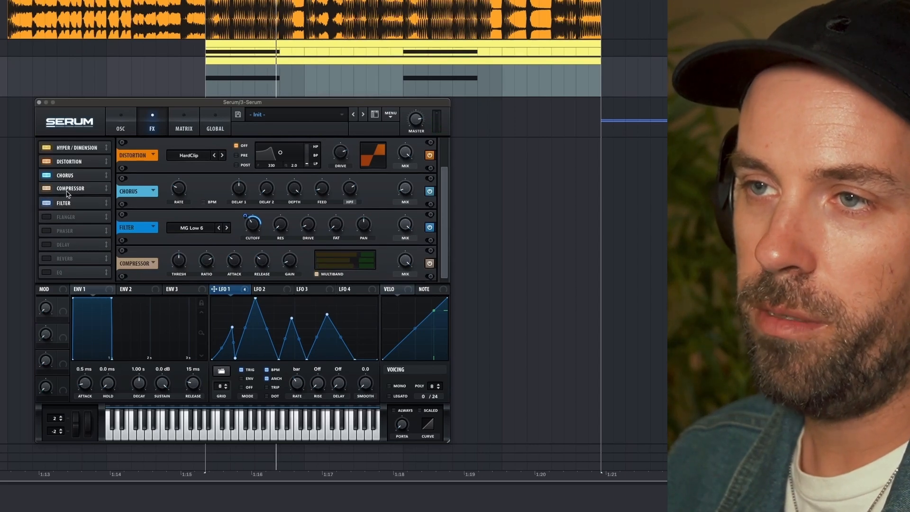
{"action": "key", "text": "space"}
{"action": "key", "text": "space"}
{"action": "key", "text": "space"}
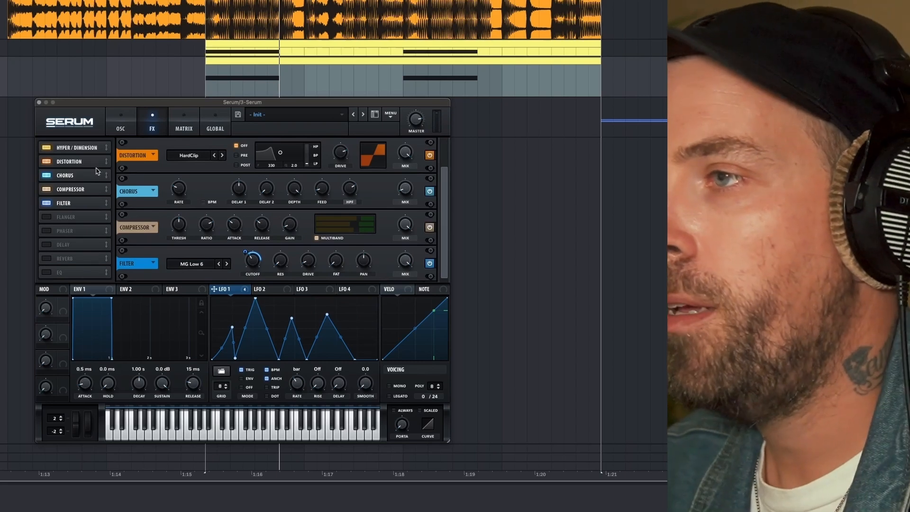
Fine-tune the base cutoff of the Band 24 filter on the oscillator page.
{"action": "left_click", "coordinate": [119, 128]}
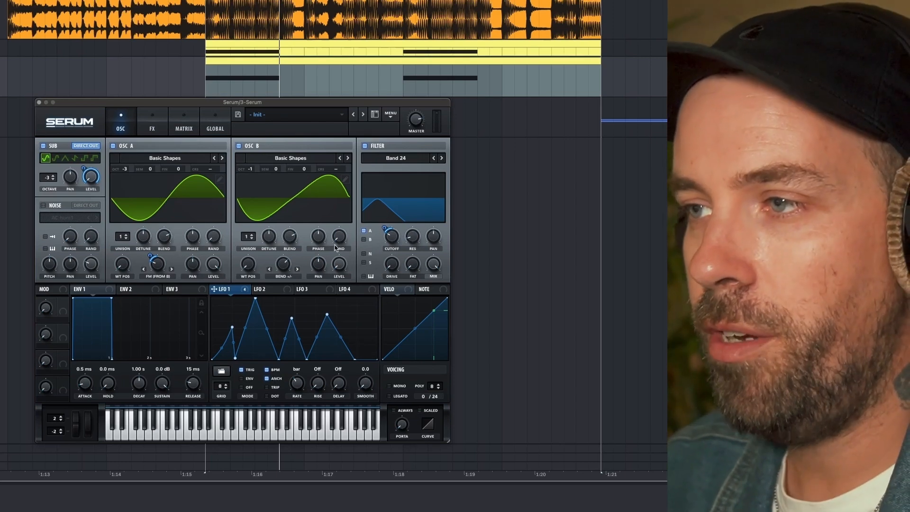
{"action": "mouse_move", "coordinate": [392, 238]}
{"action": "mouse_move", "coordinate": [392, 238]}
{"action": "left_mouse_down"}
{"action": "mouse_move", "coordinate": [390, 222]}
{"action": "mouse_move", "coordinate": [386, 253]}
{"action": "mouse_move", "coordinate": [389, 242]}
{"action": "left_mouse_up"}
Enable the noise oscillator with the ARP white sample and modulate its level from LFO 1 with a depth of 18.
{"action": "left_click", "coordinate": [43, 206]}
{"action": "left_click", "coordinate": [52, 218]}
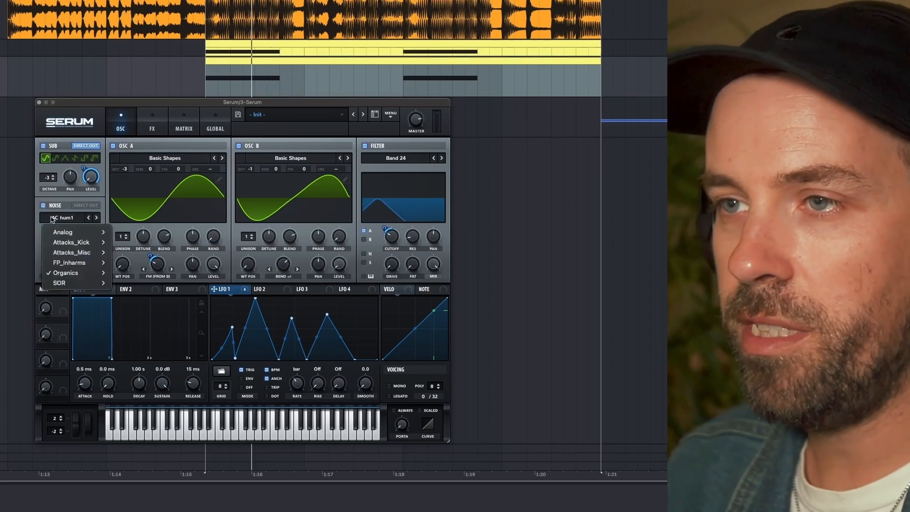
{"action": "mouse_move", "coordinate": [70, 235]}
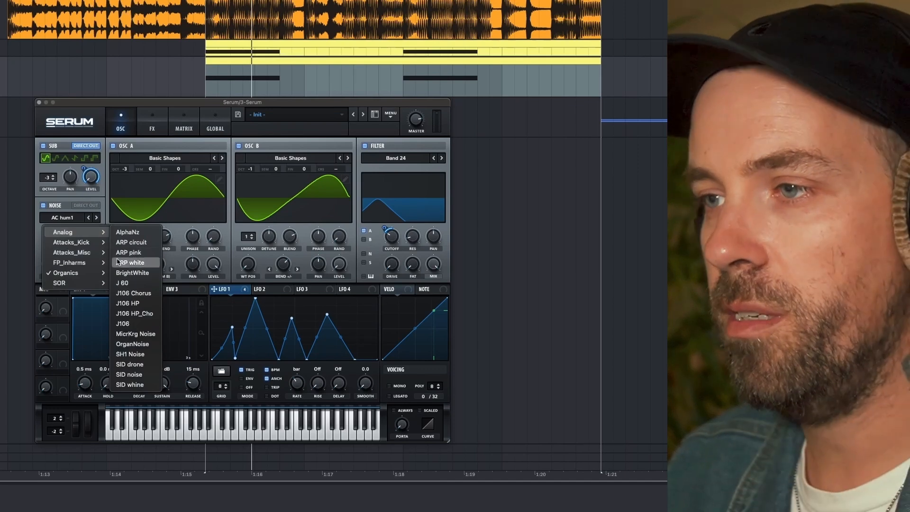
{"action": "left_click", "coordinate": [135, 251]}
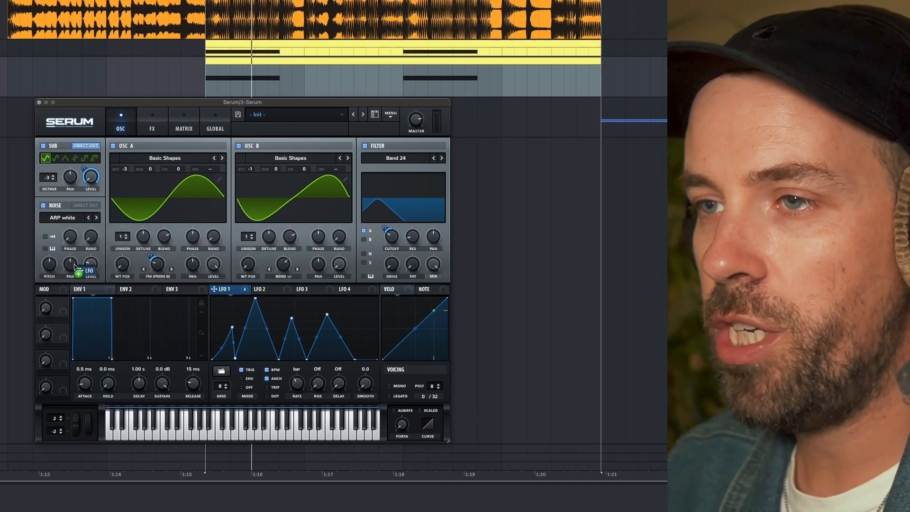
{"action": "left_click_drag", "start_coordinate": [88, 268], "coordinate": [82, 288]}
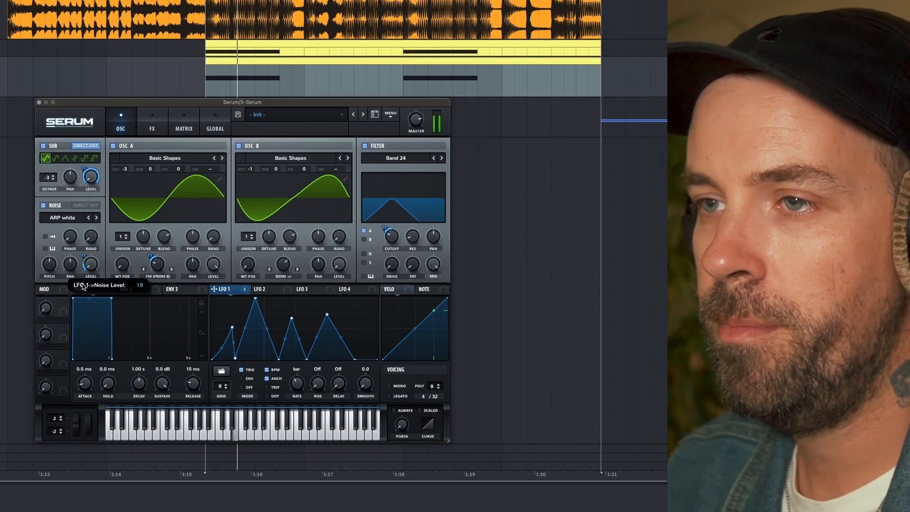
Audition the noise layer in the loop, readjust its LFO 1 level modulation, and switch the noise oscillator off.
{"action": "key", "text": "space"}
{"action": "key", "text": "space"}
{"action": "key", "text": "space"}
{"action": "key", "text": "space"}
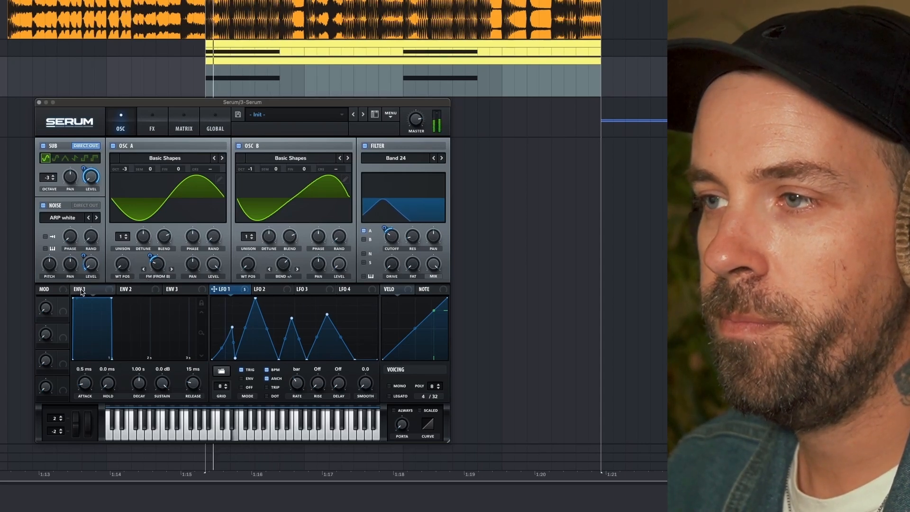
{"action": "key", "text": "space"}
{"action": "key", "text": "space"}
{"action": "key", "text": "space"}
{"action": "key", "text": "space"}
{"action": "left_click_drag", "start_coordinate": [83, 255], "coordinate": [84, 237]}
{"action": "key", "text": "space"}
{"action": "key", "text": "space"}
{"action": "left_click", "coordinate": [45, 207]}
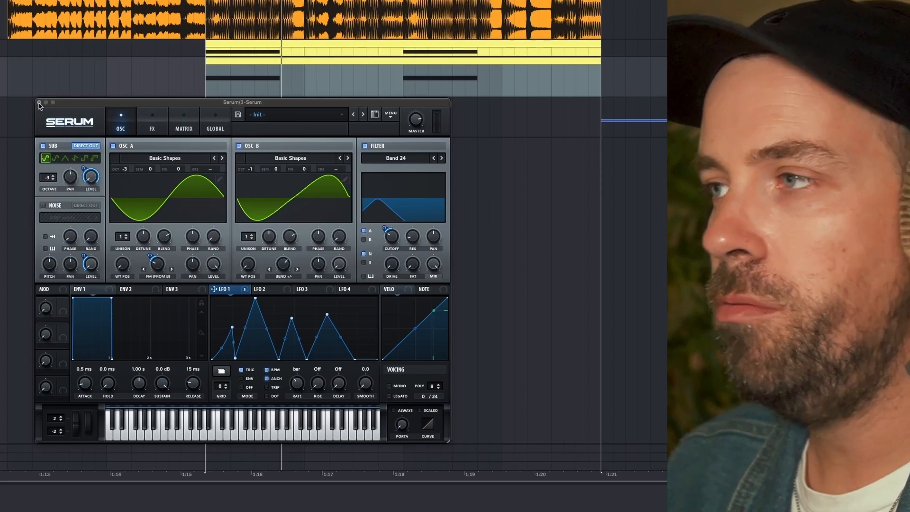
Close the Serum window and add the OTT multiband compressor after it on the bass track.
{"action": "left_click", "coordinate": [40, 102]}
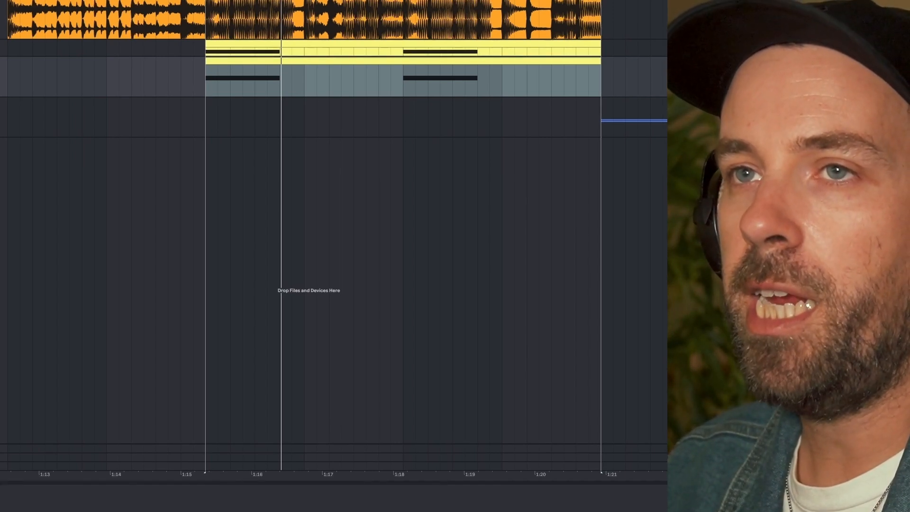
{"action": "key", "text": "Return"}
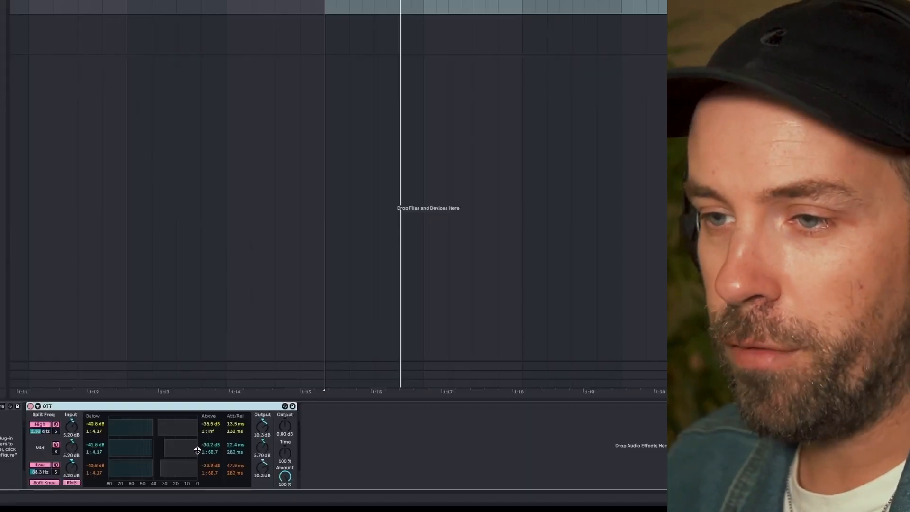
Soften OTT during playback: set the high band's below ratio to 1:1.44, mid above ratio to 1:2.00 and low above ratio to 1:1.57.
{"action": "key", "text": "space"}
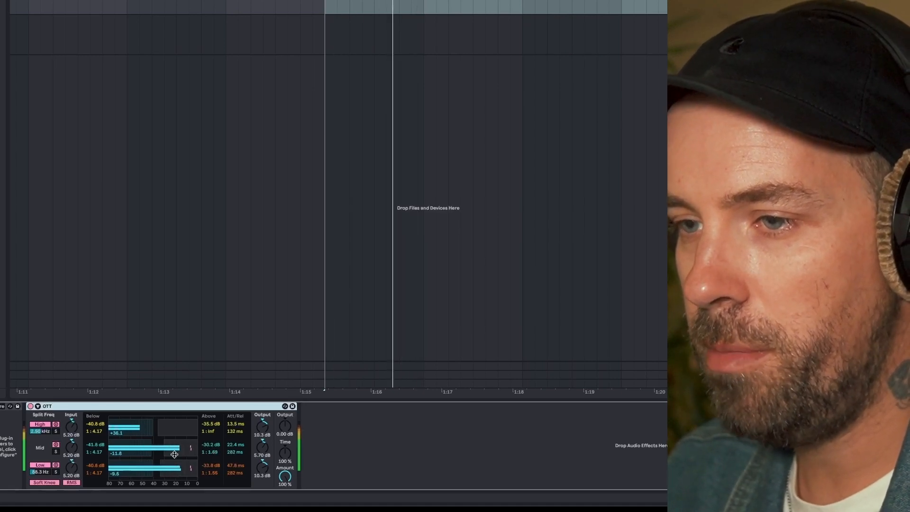
{"action": "left_click_drag", "start_coordinate": [144, 423], "coordinate": [183, 447]}
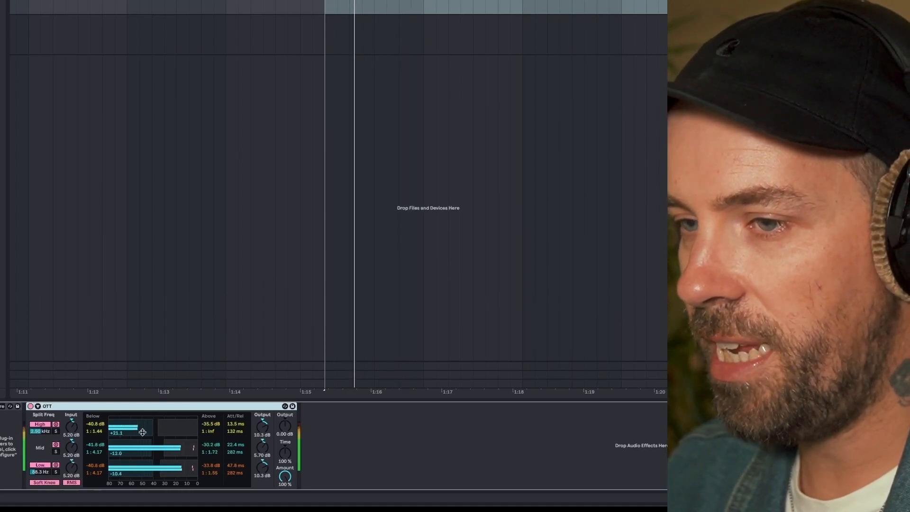
{"action": "left_click_drag", "start_coordinate": [176, 443], "coordinate": [177, 465]}
{"action": "key", "text": "space"}
{"action": "key", "text": "space"}
{"action": "key", "text": "space"}
{"action": "key", "text": "space"}
{"action": "key", "text": "space"}
{"action": "key", "text": "space"}
{"action": "key", "text": "space"}
{"action": "key", "text": "space"}
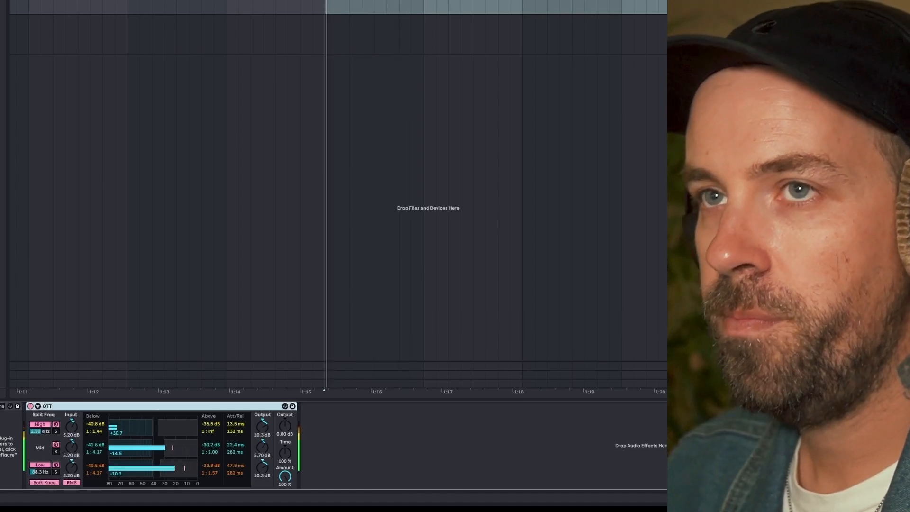
{"action": "key", "text": "space"}
Add the FabFilter Pro-Q 3 equalizer directly after OTT and position its window clear of the device chain.
{"action": "key", "text": "super+f"}
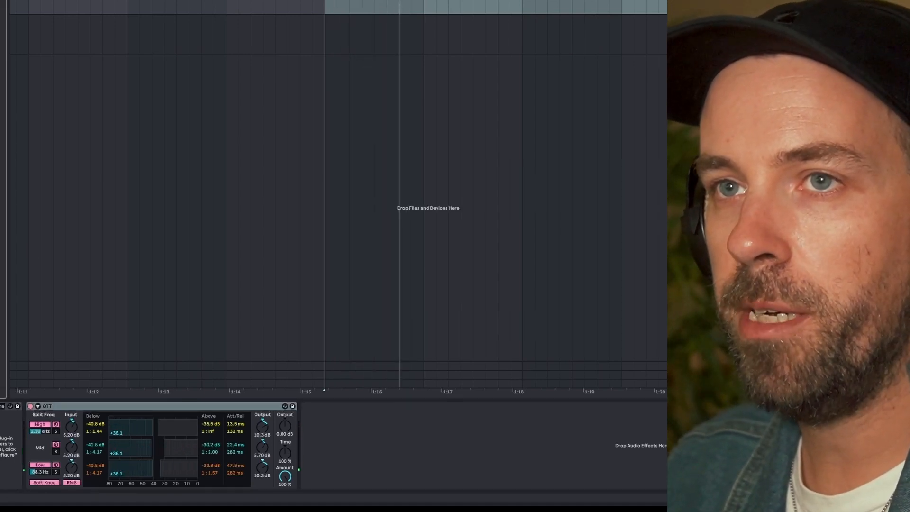
{"action": "left_click_drag", "start_coordinate": [1, 284], "coordinate": [323, 471]}
{"action": "key", "text": "space"}
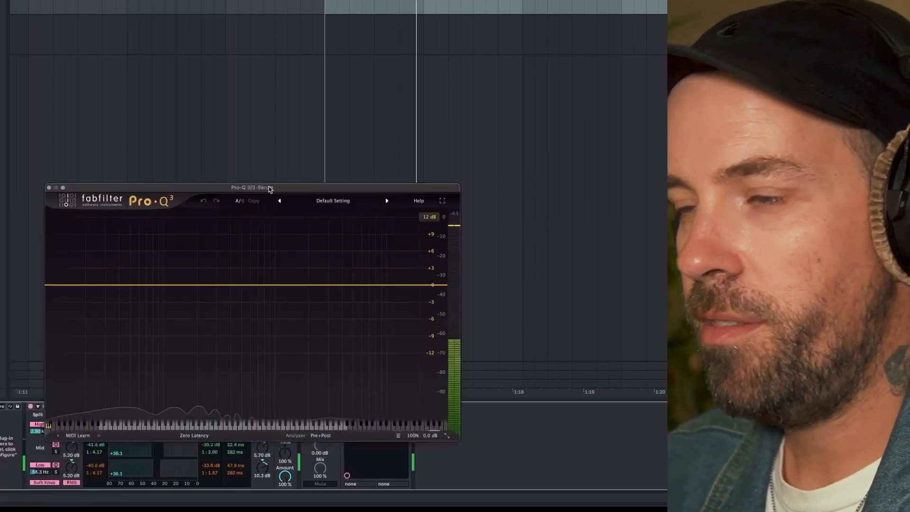
{"action": "left_click_drag", "start_coordinate": [269, 189], "coordinate": [481, 122]}
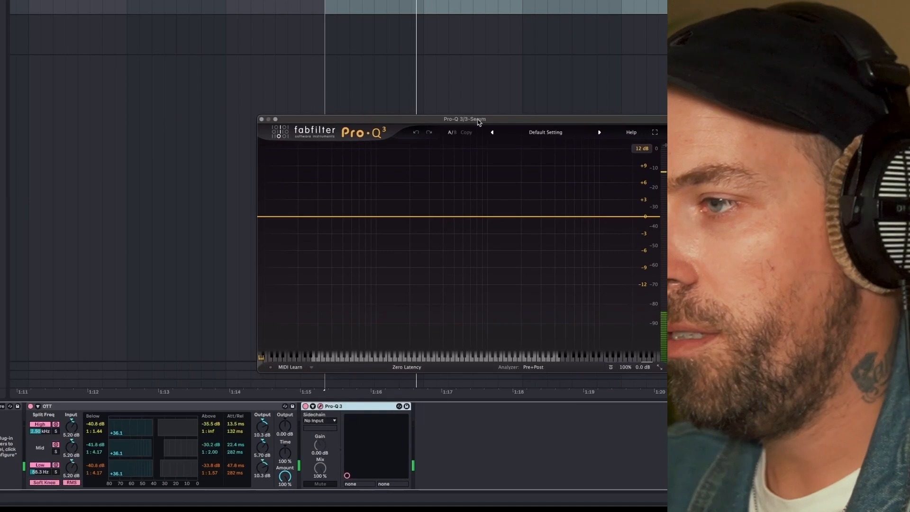
{"action": "key", "text": "space"}
Add a narrow bell cut of about 24 dB at about 11.1 kHz with a Q of about 8.2.
{"action": "mouse_move", "coordinate": [604, 217]}
{"action": "left_mouse_down"}
{"action": "mouse_move", "coordinate": [603, 252]}
{"action": "mouse_move", "coordinate": [603, 232]}
{"action": "left_mouse_up"}
{"action": "left_click", "coordinate": [472, 327]}
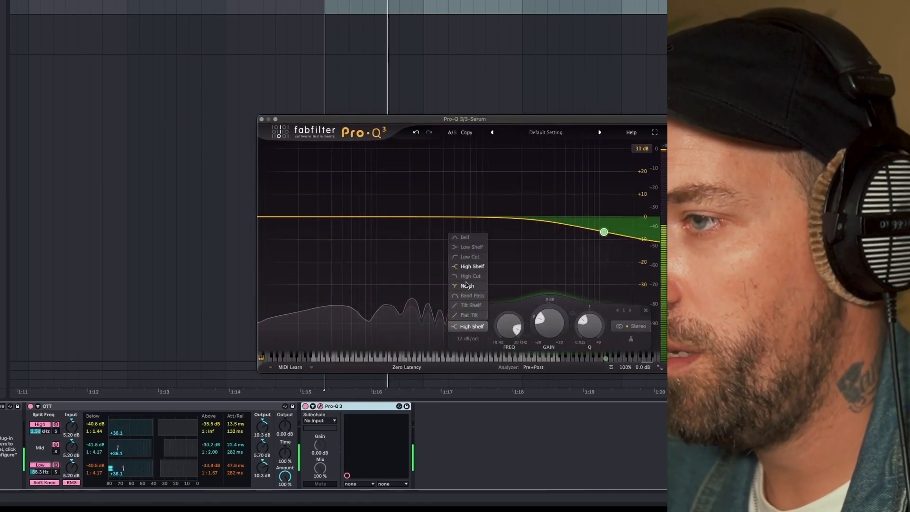
{"action": "left_click", "coordinate": [466, 241]}
{"action": "left_click_drag", "start_coordinate": [587, 323], "coordinate": [583, 192]}
{"action": "mouse_move", "coordinate": [589, 326]}
{"action": "left_mouse_down"}
{"action": "mouse_move", "coordinate": [571, 350]}
{"action": "mouse_move", "coordinate": [516, 310]}
{"action": "mouse_move", "coordinate": [531, 306]}
{"action": "left_mouse_up"}
{"action": "key", "text": "space"}
{"action": "left_click_drag", "start_coordinate": [604, 247], "coordinate": [605, 272]}
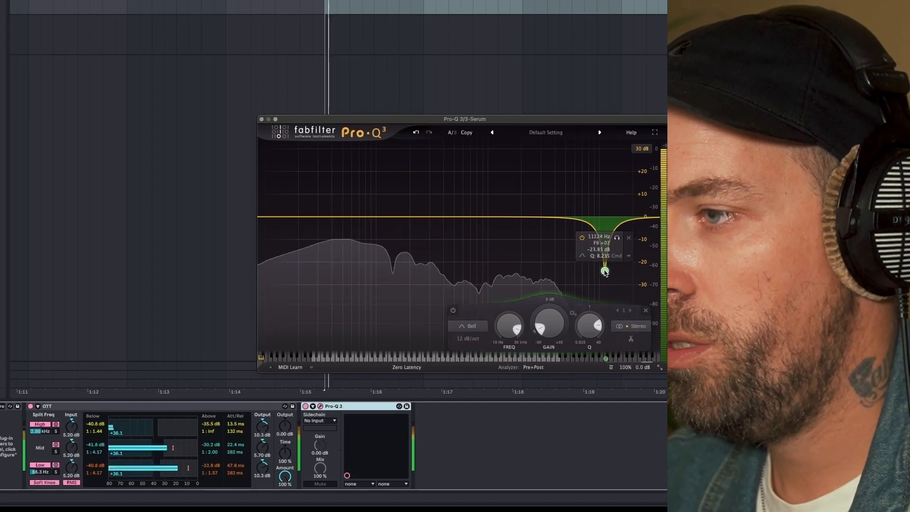
Add a bell boost of about 17 dB near 2 kHz and a narrowed bell cut of about 17 dB near 518 Hz.
{"action": "left_click_drag", "start_coordinate": [511, 216], "coordinate": [521, 178]}
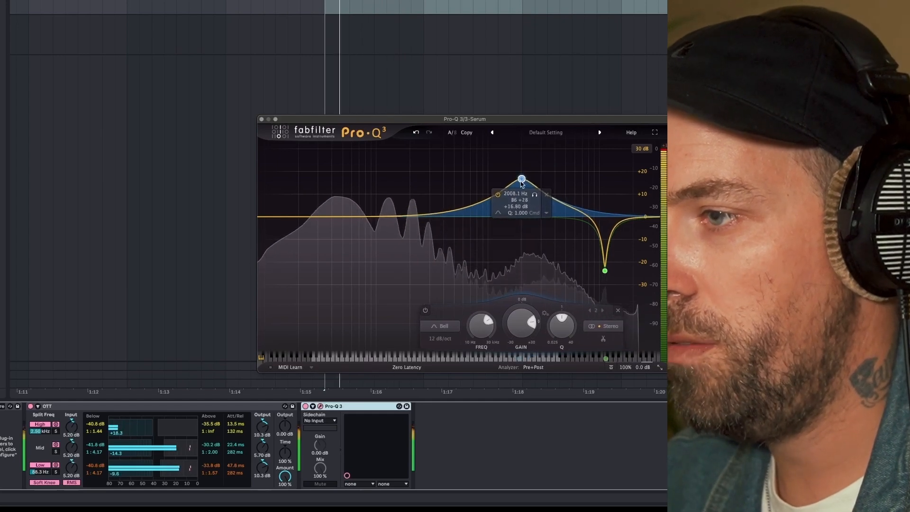
{"action": "scroll", "coordinate": [559, 322], "scroll_direction": "up", "scroll_amount": 3}
{"action": "mouse_move", "coordinate": [465, 217]}
{"action": "left_mouse_down"}
{"action": "mouse_move", "coordinate": [469, 238]}
{"action": "mouse_move", "coordinate": [454, 253]}
{"action": "left_mouse_up"}
{"action": "key", "text": "space"}
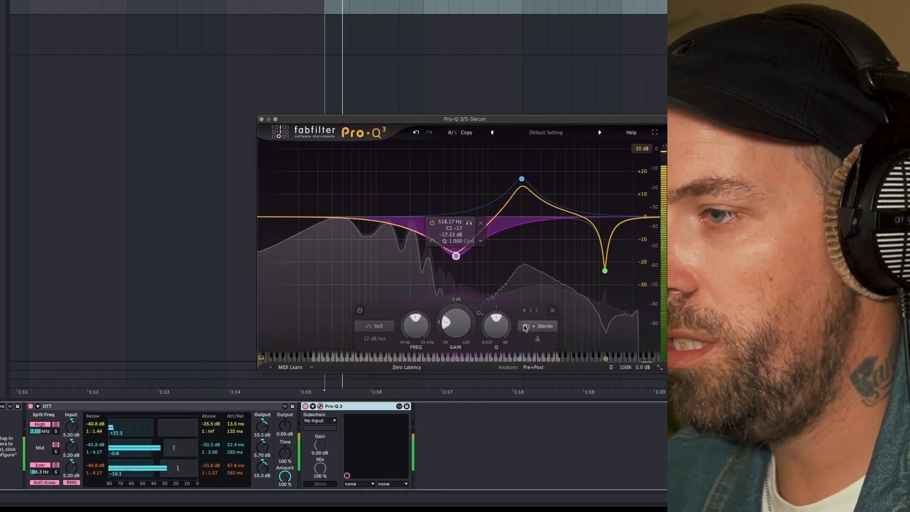
{"action": "left_click_drag", "start_coordinate": [496, 324], "coordinate": [495, 302]}
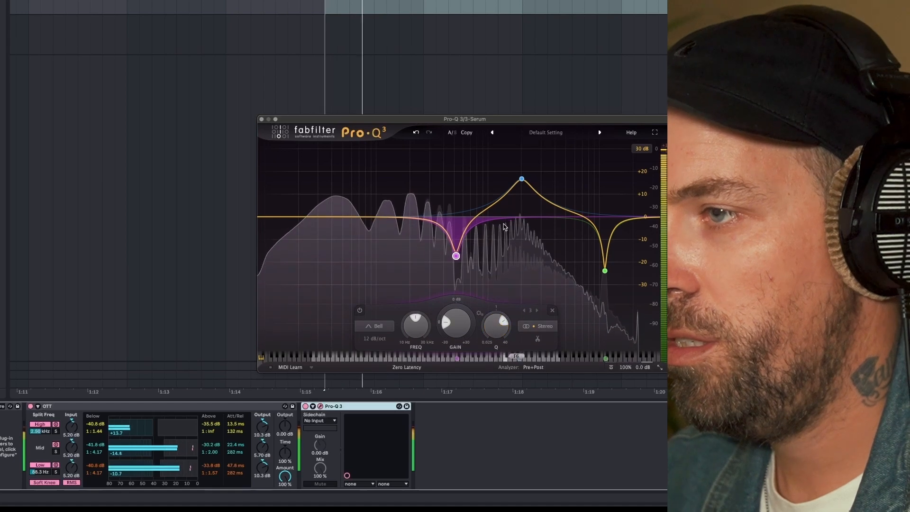
Widen the upper-mid bell boost to Q 0.444 and move it to about 3044 Hz at about +15.9 dB.
{"action": "left_click", "coordinate": [521, 178]}
{"action": "left_click_drag", "start_coordinate": [564, 326], "coordinate": [548, 351]}
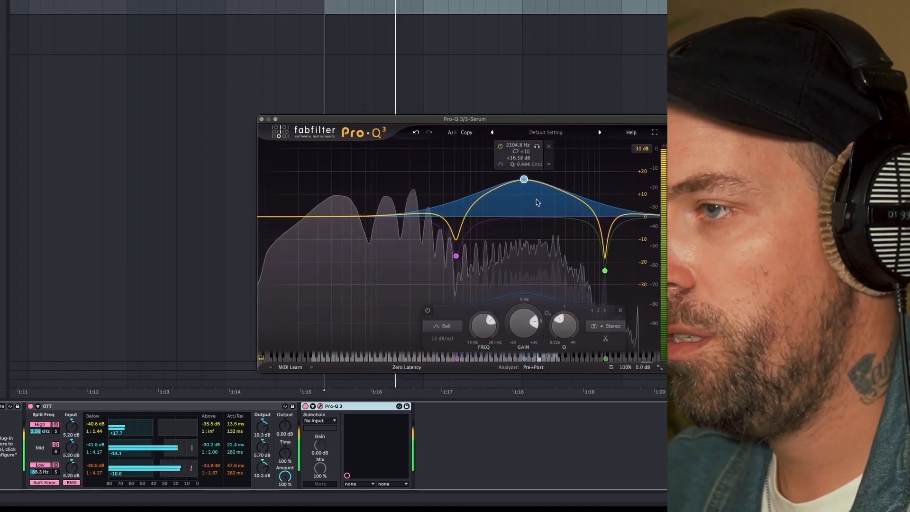
{"action": "left_click_drag", "start_coordinate": [524, 179], "coordinate": [542, 181]}
{"action": "key", "text": "space"}
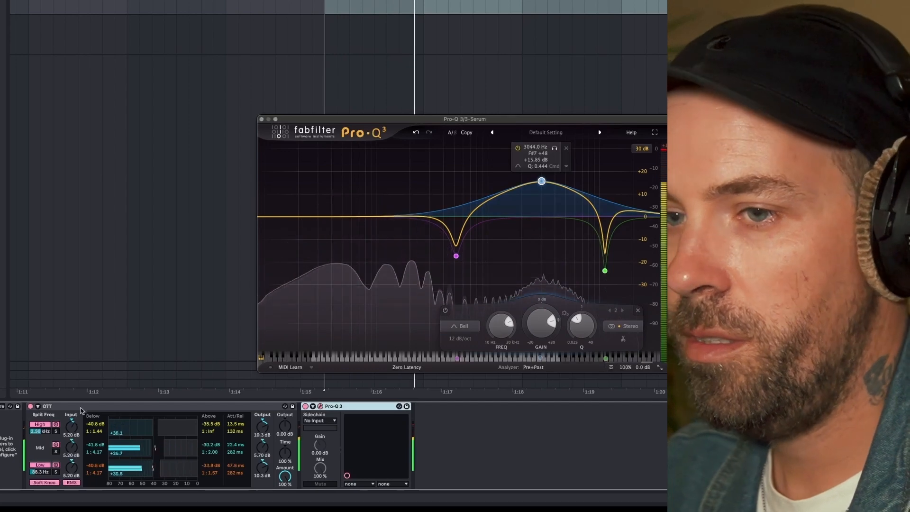
Reopen the Serum window on the bass track and fine-tune the Band 24 filter's base cutoff while auditioning.
{"action": "left_click", "coordinate": [255, 222]}
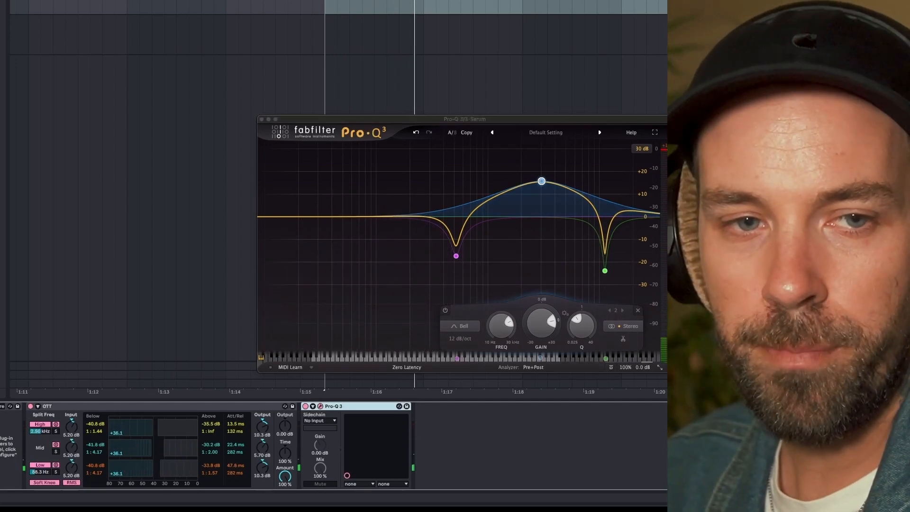
{"action": "left_click_drag", "start_coordinate": [304, 155], "coordinate": [531, 52]}
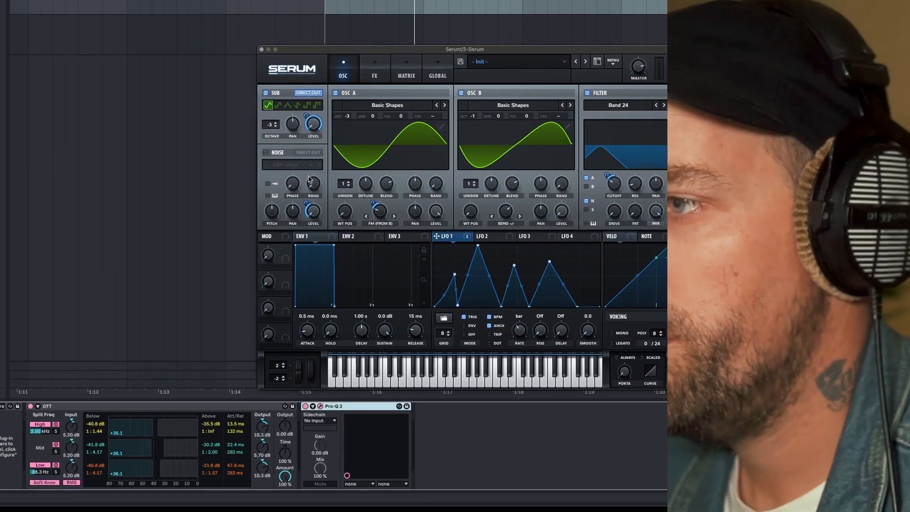
{"action": "key", "text": "space"}
{"action": "left_click_drag", "start_coordinate": [615, 187], "coordinate": [615, 192]}
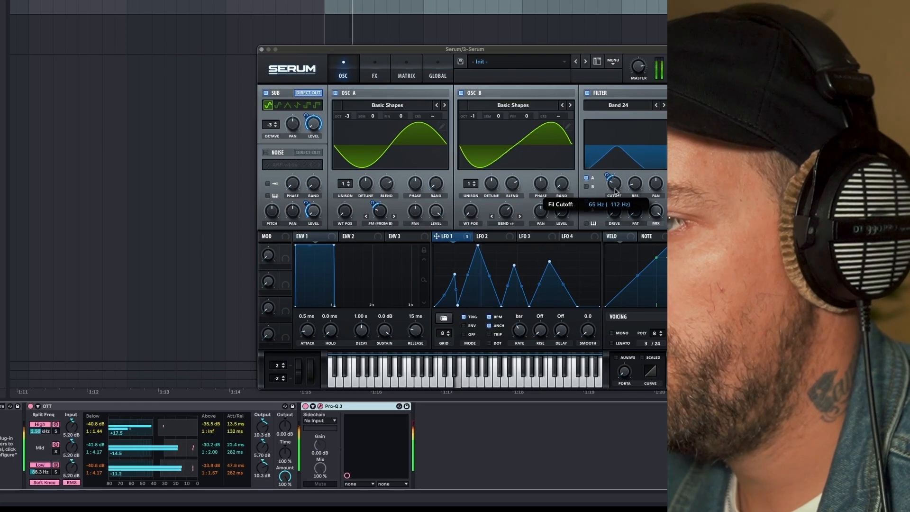
Adjust the multiband compressor's high-band amount and the effect filter's LFO 1 cutoff modulation depth while the loop plays.
{"action": "left_click", "coordinate": [374, 69]}
{"action": "left_click", "coordinate": [292, 138]}
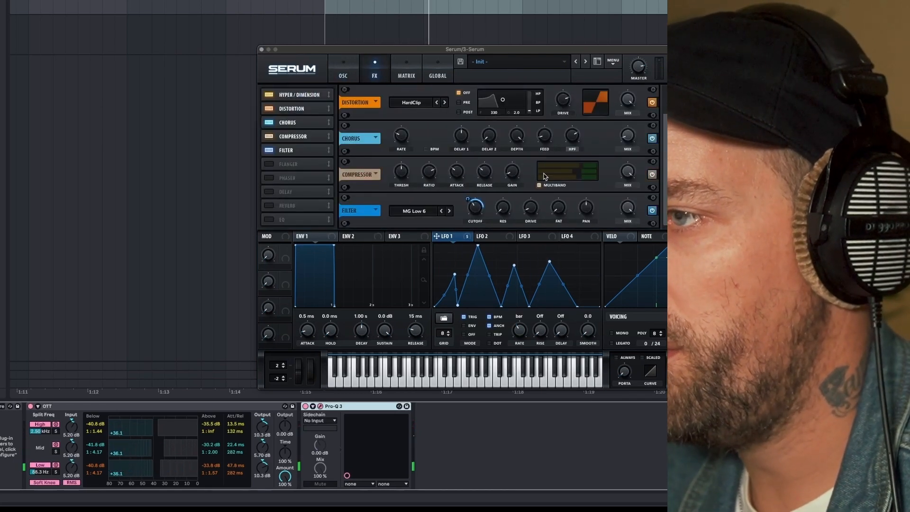
{"action": "key", "text": "space"}
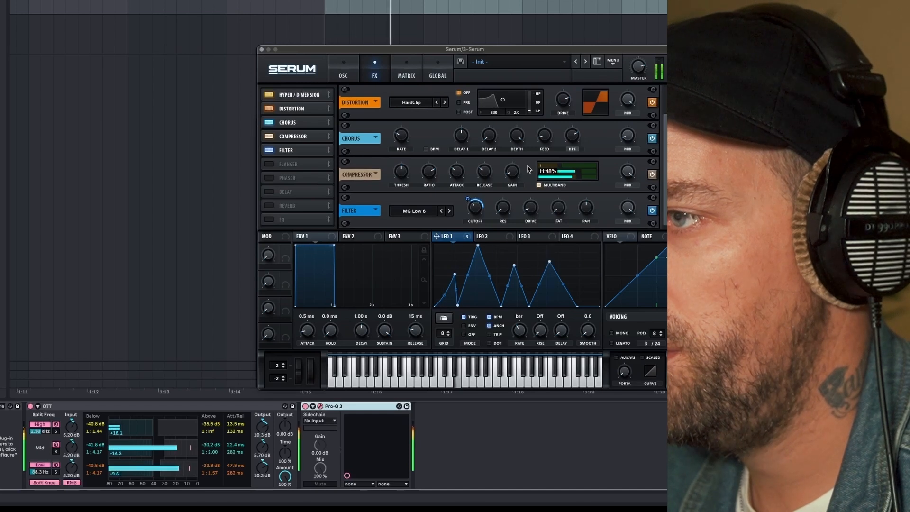
{"action": "left_click_drag", "start_coordinate": [591, 175], "coordinate": [583, 175]}
{"action": "left_click_drag", "start_coordinate": [469, 202], "coordinate": [468, 204]}
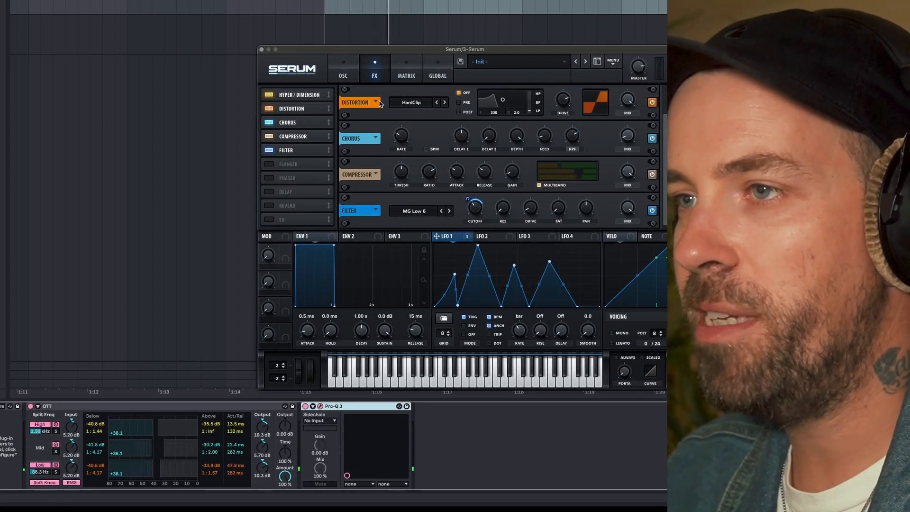
Return to Serum's oscillator page and play back the bass variation with its altered LFO 1 shape.
{"action": "left_click", "coordinate": [345, 76]}
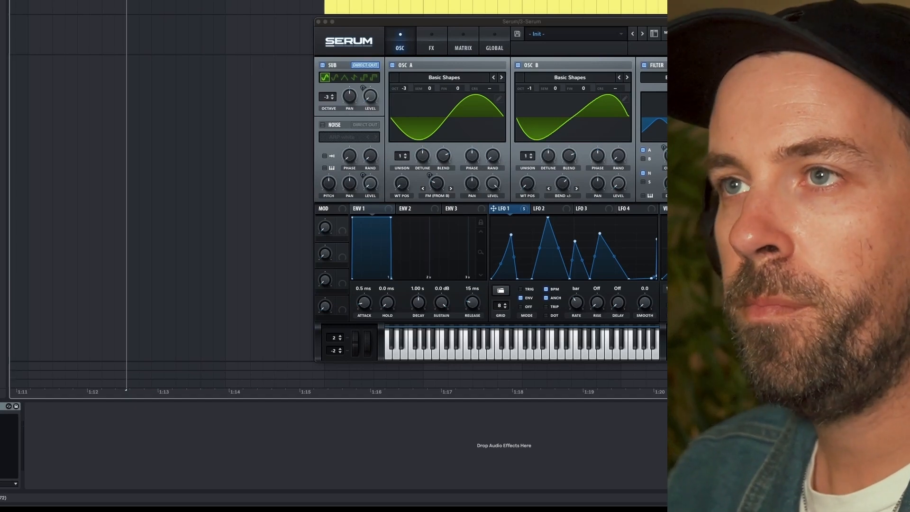
{"action": "key", "text": "space"}
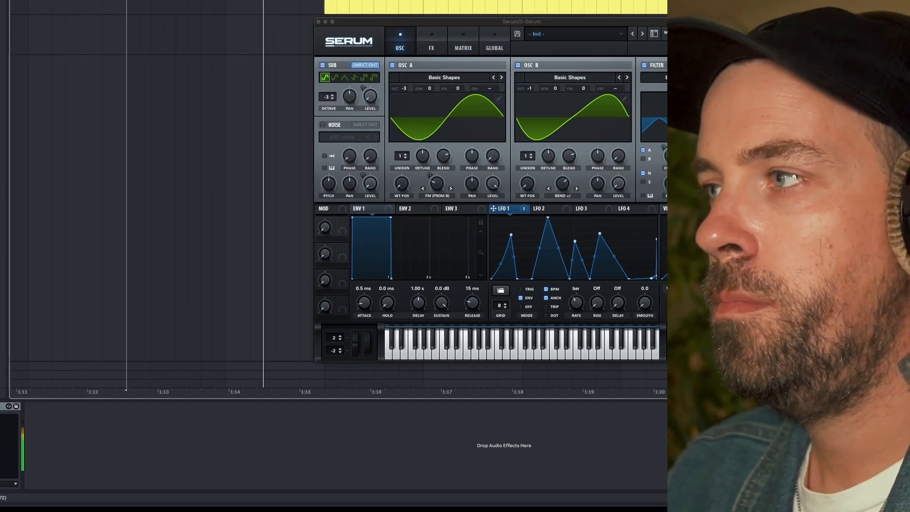